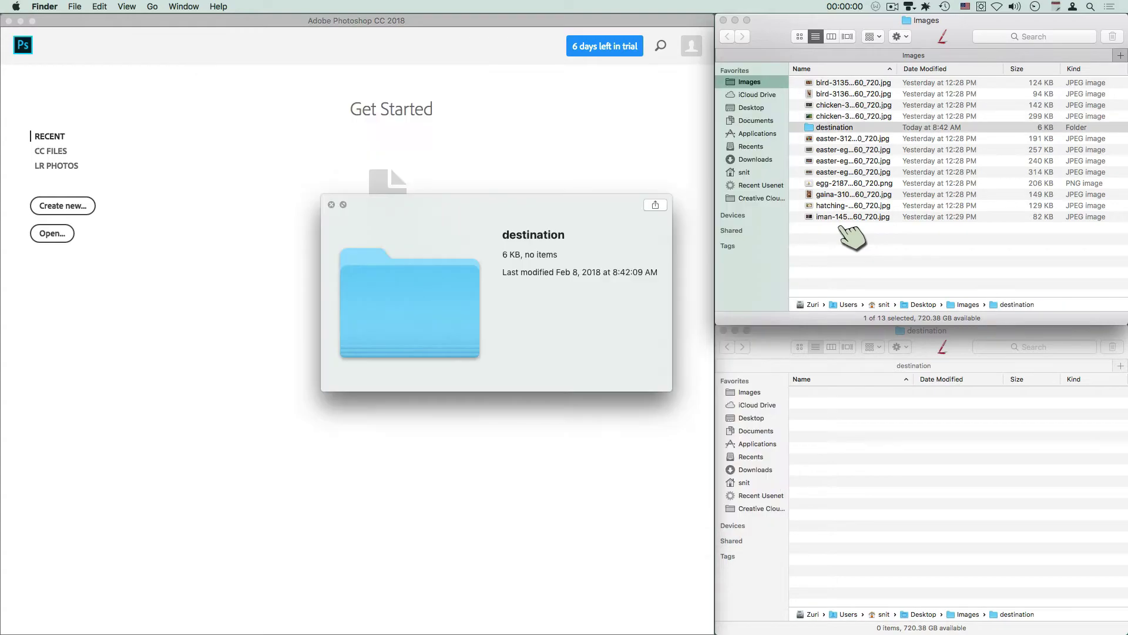
- Preview the source pictures in the Images folder one by one, and close the preview and check the destination folder
{"action": "key", "text": "Down"}
{"action": "key", "text": "Down"}
{"action": "key", "text": "Down"}
{"action": "key", "text": "Down"}
{"action": "key", "text": "Down"}
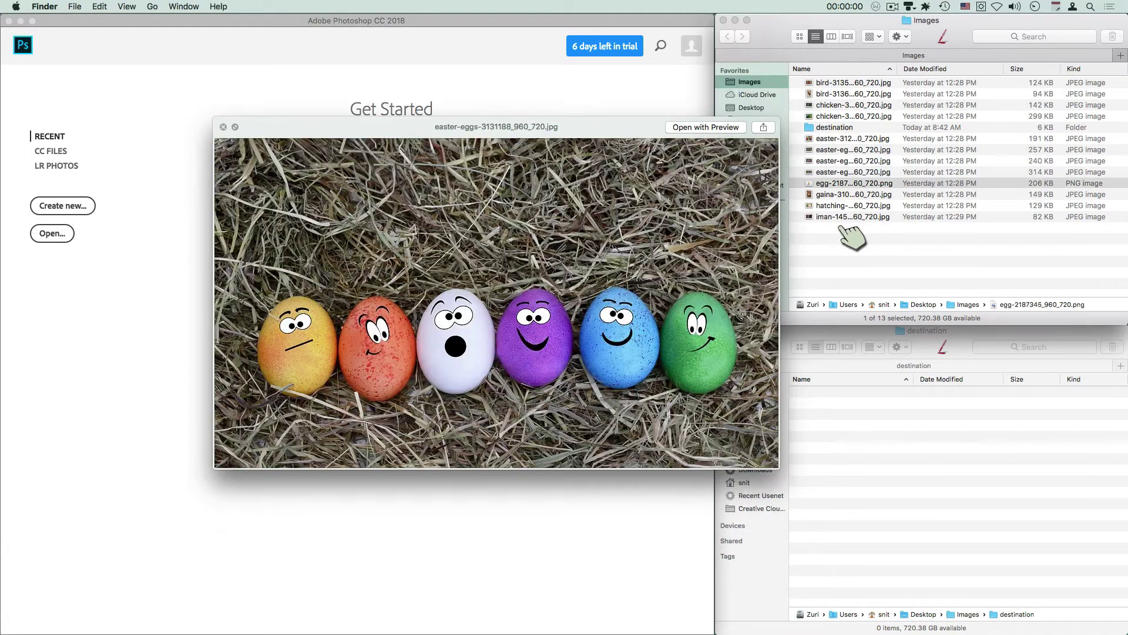
{"action": "key", "text": "Up"}
{"action": "key", "text": "Up"}
{"action": "key", "text": "Up"}
{"action": "key", "text": "Up"}
{"action": "key", "text": "Up"}
{"action": "key", "text": "Up"}
{"action": "key", "text": "Up"}
{"action": "key", "text": "Up"}
{"action": "key", "text": "Up"}
{"action": "key", "text": "Up"}
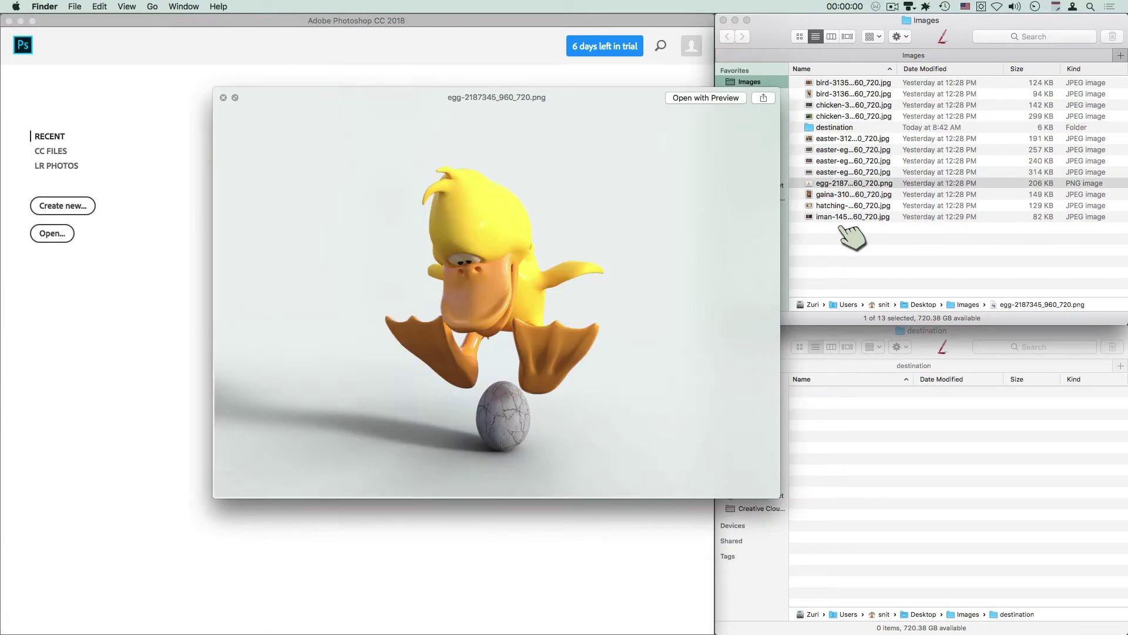
{"action": "key", "text": "Up"}
{"action": "key", "text": "Up"}
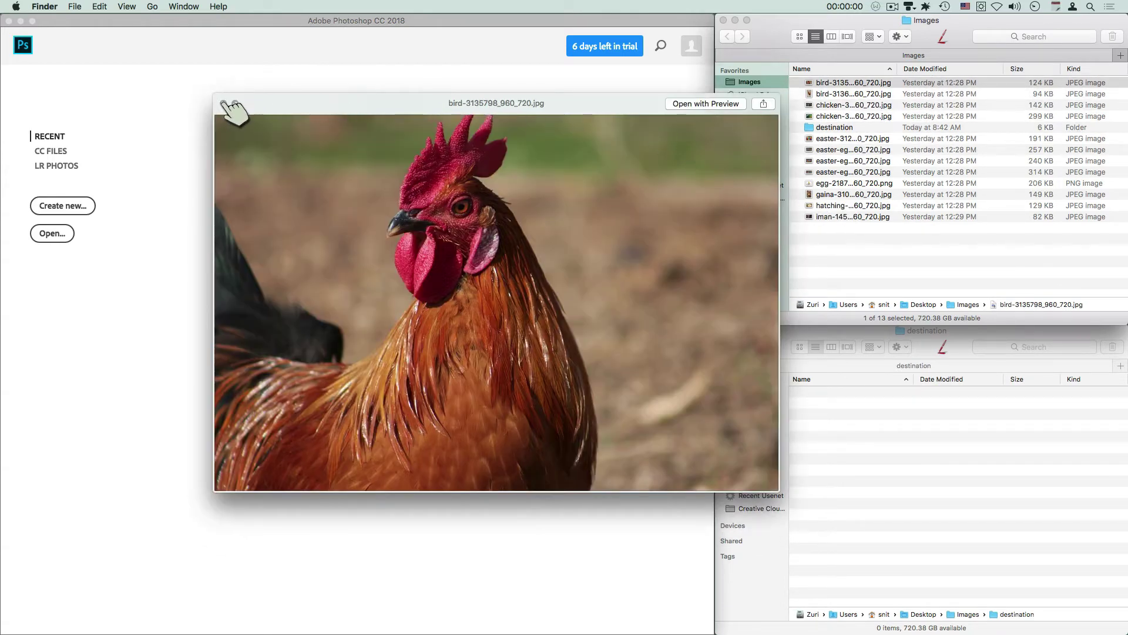
{"action": "left_click", "coordinate": [224, 103]}
{"action": "left_click", "coordinate": [847, 127]}
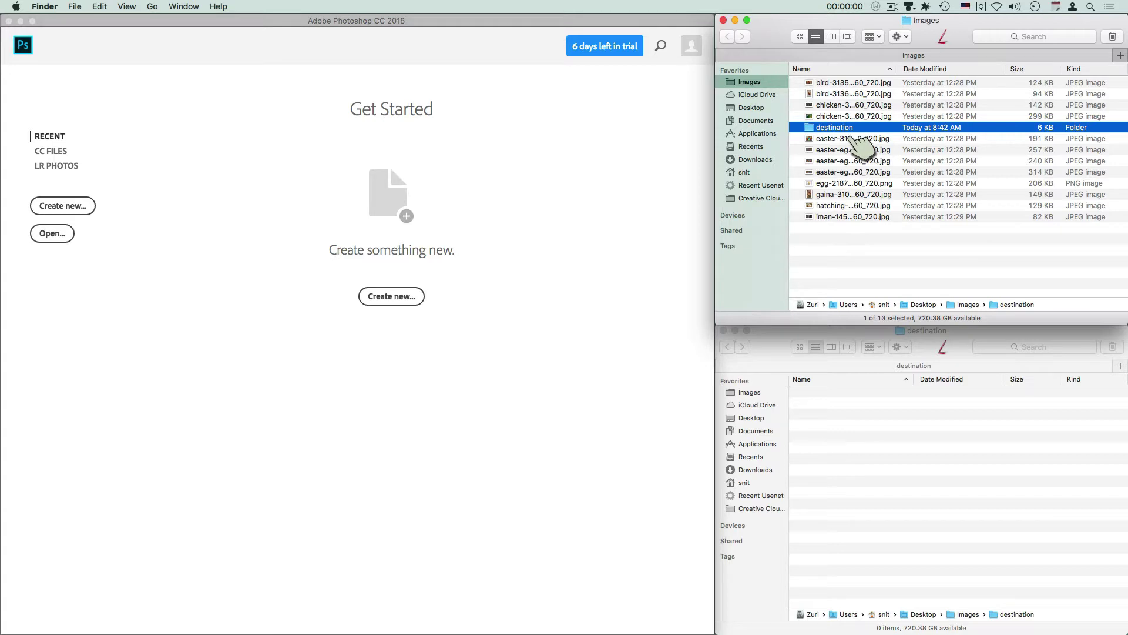
{"action": "left_click", "coordinate": [830, 256]}
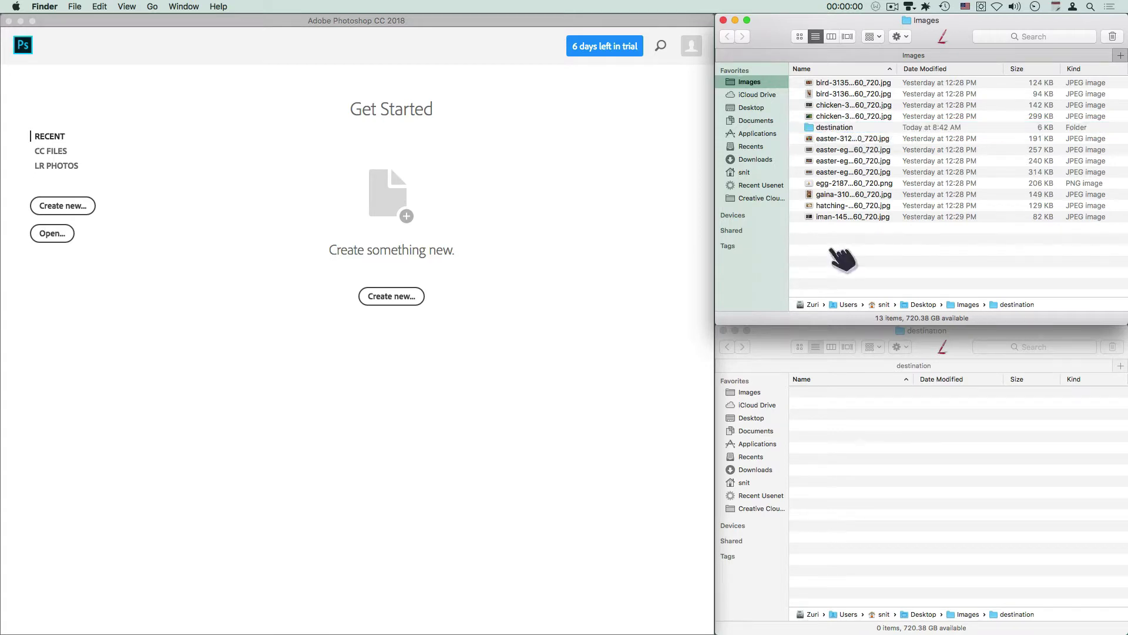
- Open bird-3135798_960_720.jpg from the Images folder in Photoshop and make Photoshop the active application
{"action": "left_click", "coordinate": [810, 84]}
{"action": "left_click_drag", "start_coordinate": [814, 97], "coordinate": [332, 176]}
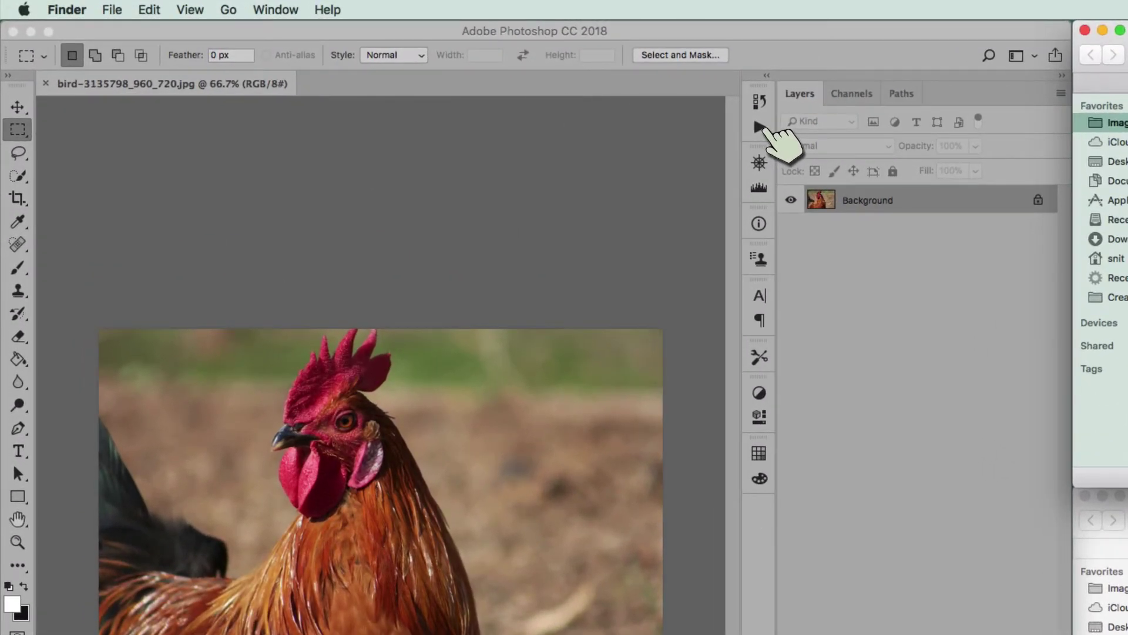
{"action": "left_click", "coordinate": [615, 152]}
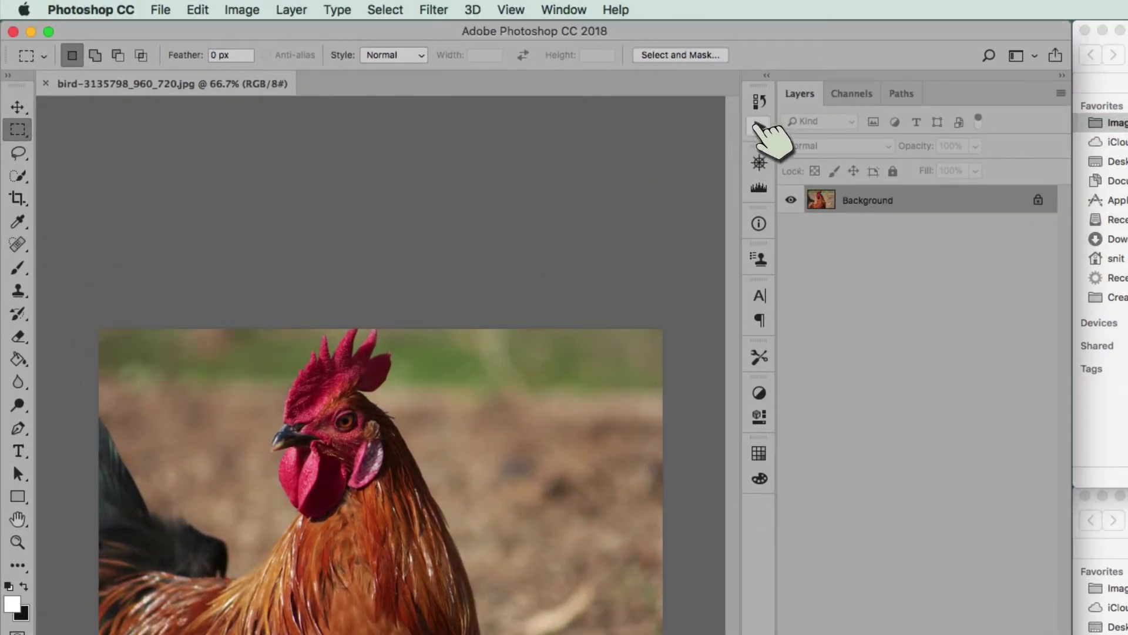
- Show the Actions panel beside the open rooster image
{"action": "left_click", "coordinate": [760, 124]}
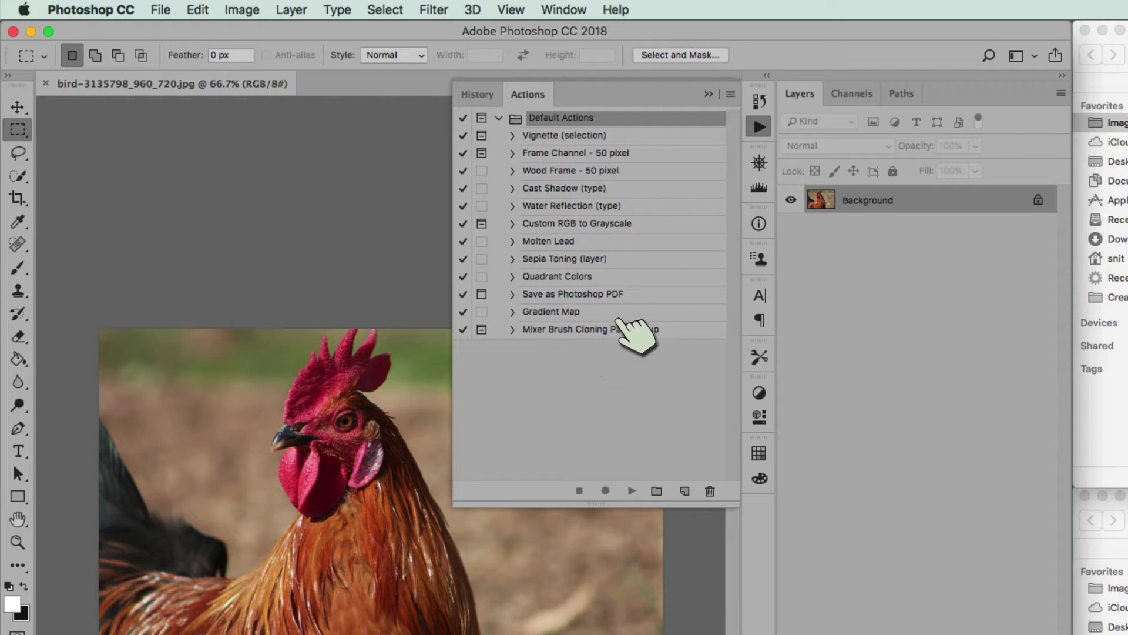
{"action": "left_click", "coordinate": [564, 9]}
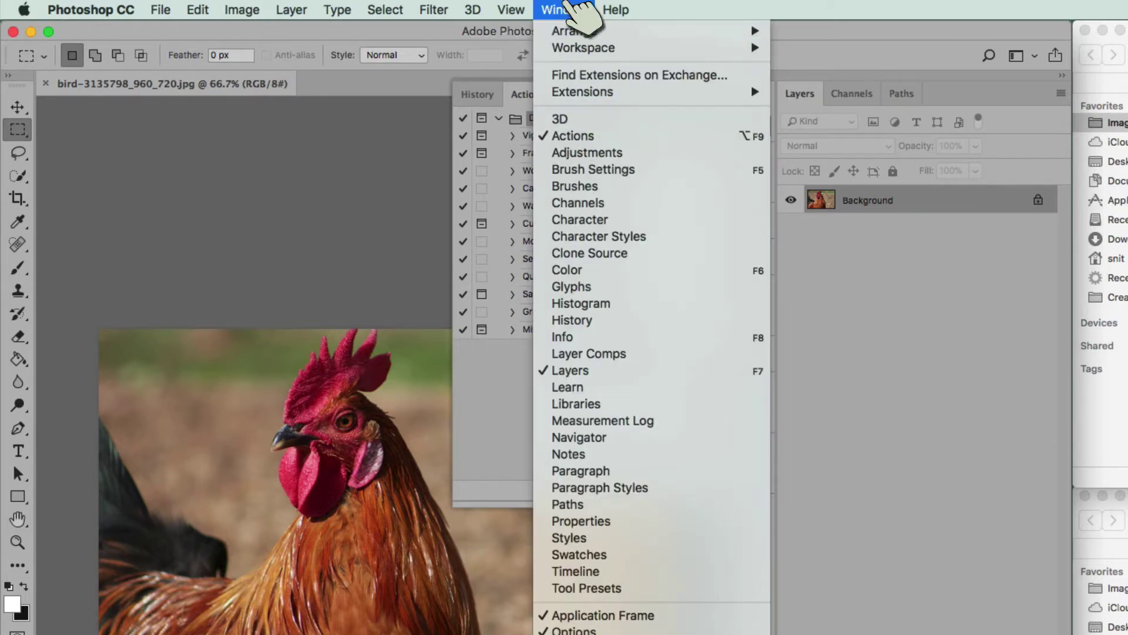
{"action": "left_click", "coordinate": [565, 9]}
{"action": "left_click", "coordinate": [760, 126]}
{"action": "left_click", "coordinate": [564, 9]}
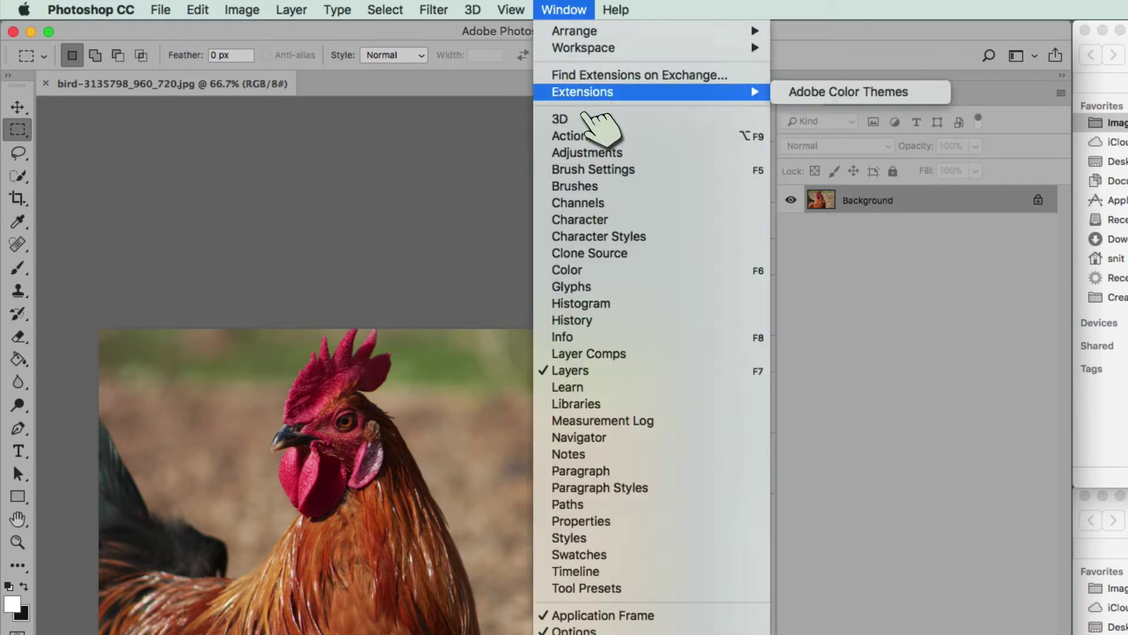
{"action": "left_click", "coordinate": [588, 139]}
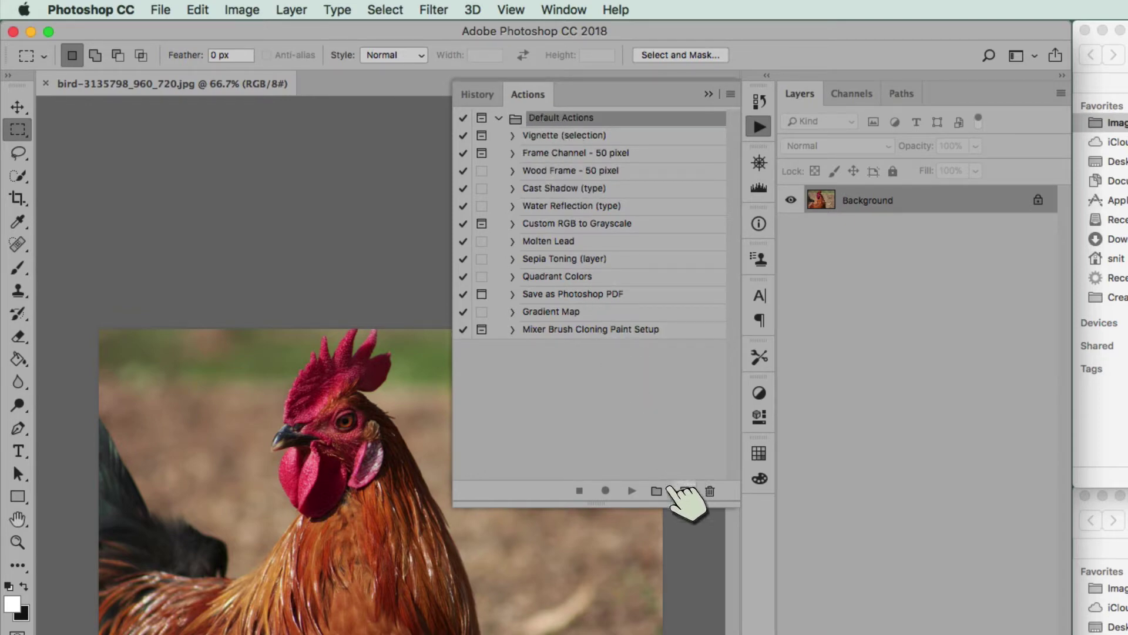
- Create a new action set named My Actions
{"action": "left_click", "coordinate": [659, 489]}
{"action": "type", "text": "My Actions"}
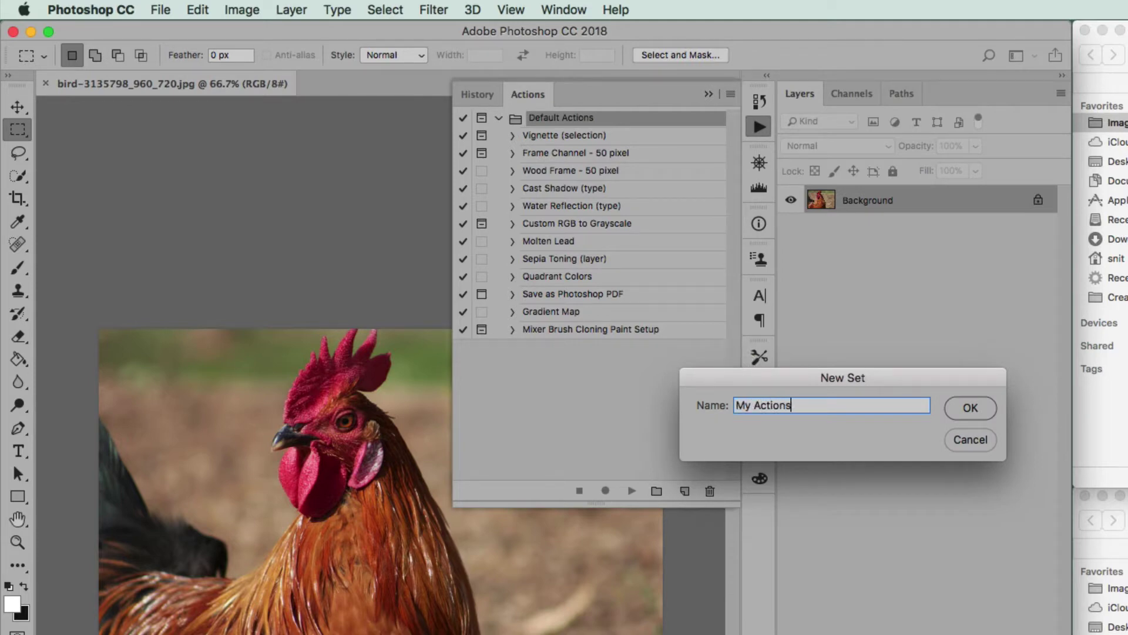
{"action": "key", "text": "Return"}
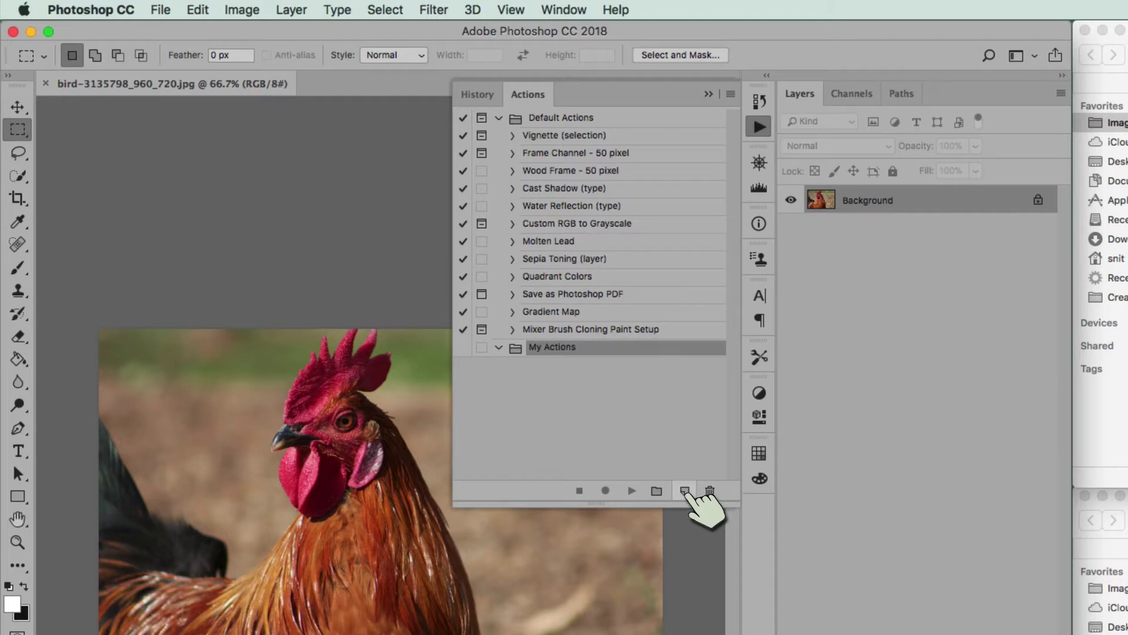
- Create an action named Resize 1024 in the My Actions set and start recording it
{"action": "left_click", "coordinate": [685, 490]}
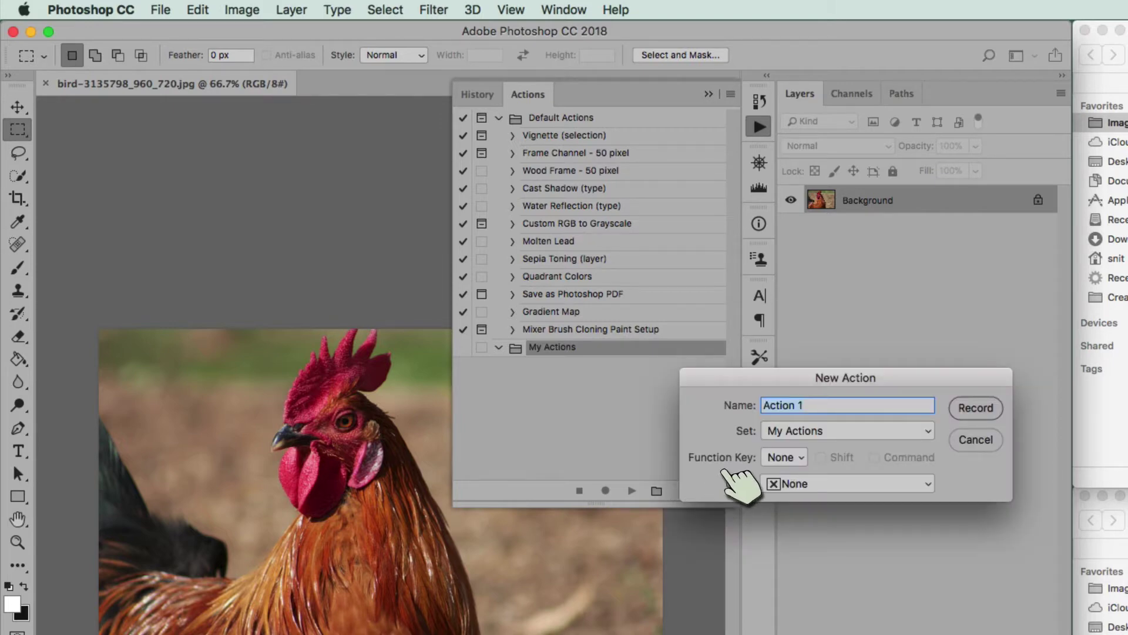
{"action": "type", "text": "Rei"}
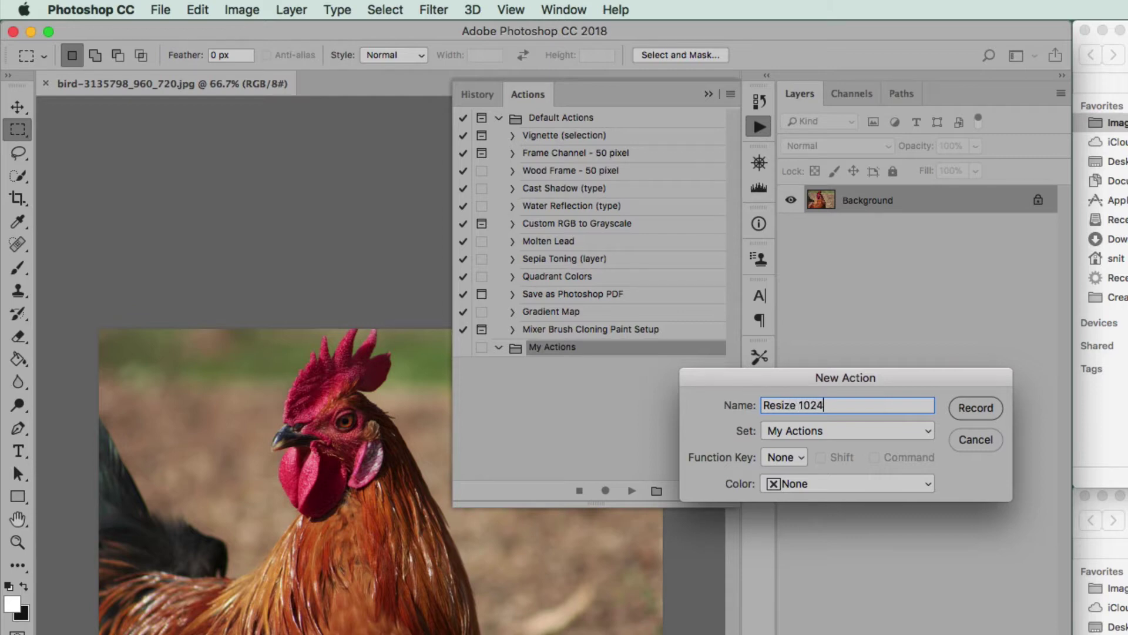
{"action": "left_click", "coordinate": [976, 408]}
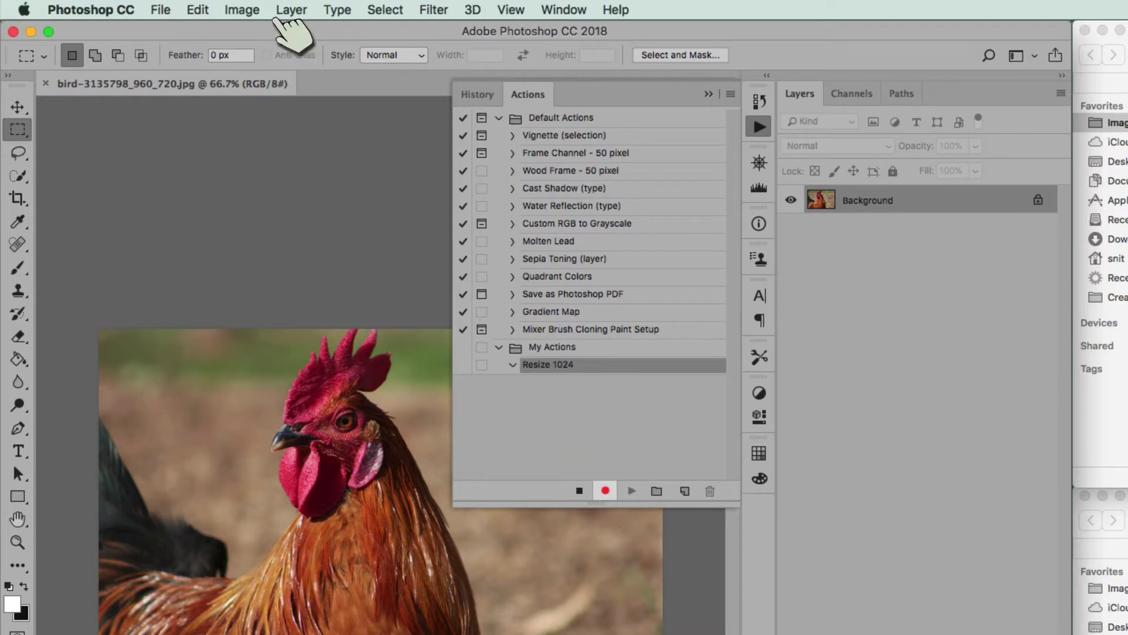
- Resize the image to a width of 1024 pixels with Image Size while the action records
{"action": "left_click", "coordinate": [253, 10]}
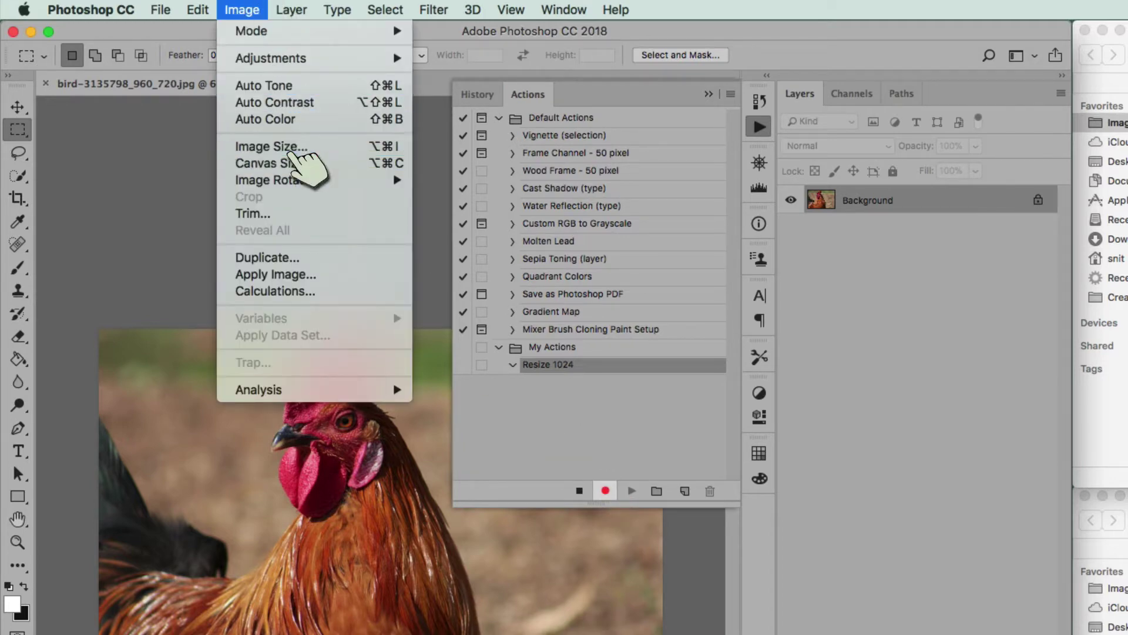
{"action": "left_click", "coordinate": [297, 148]}
{"action": "type", "text": "1024"}
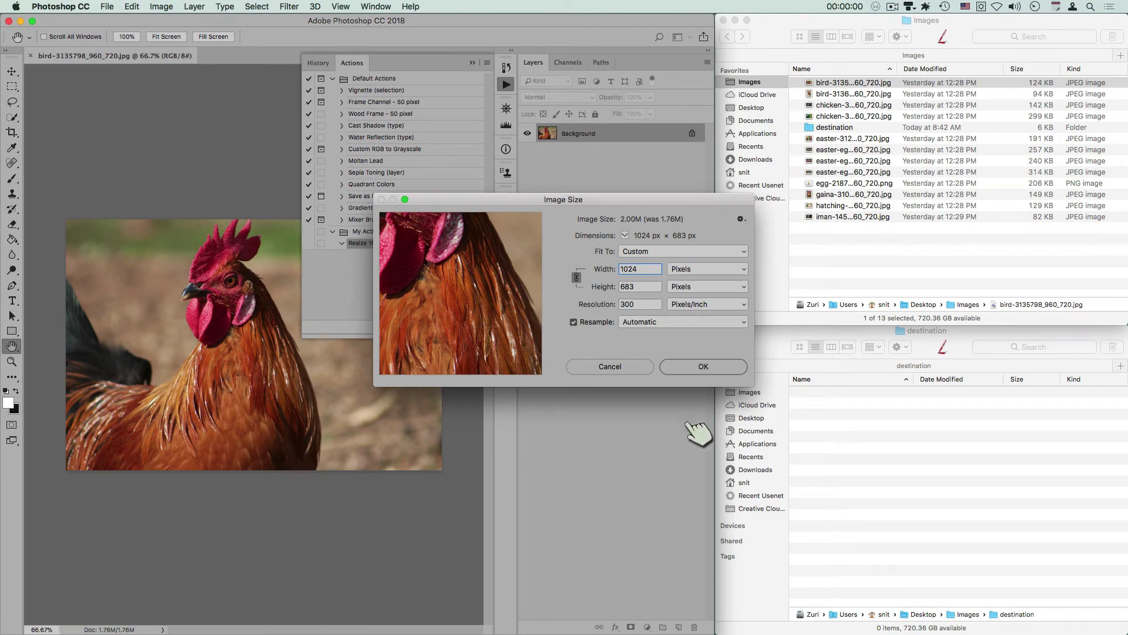
{"action": "left_click", "coordinate": [720, 370]}
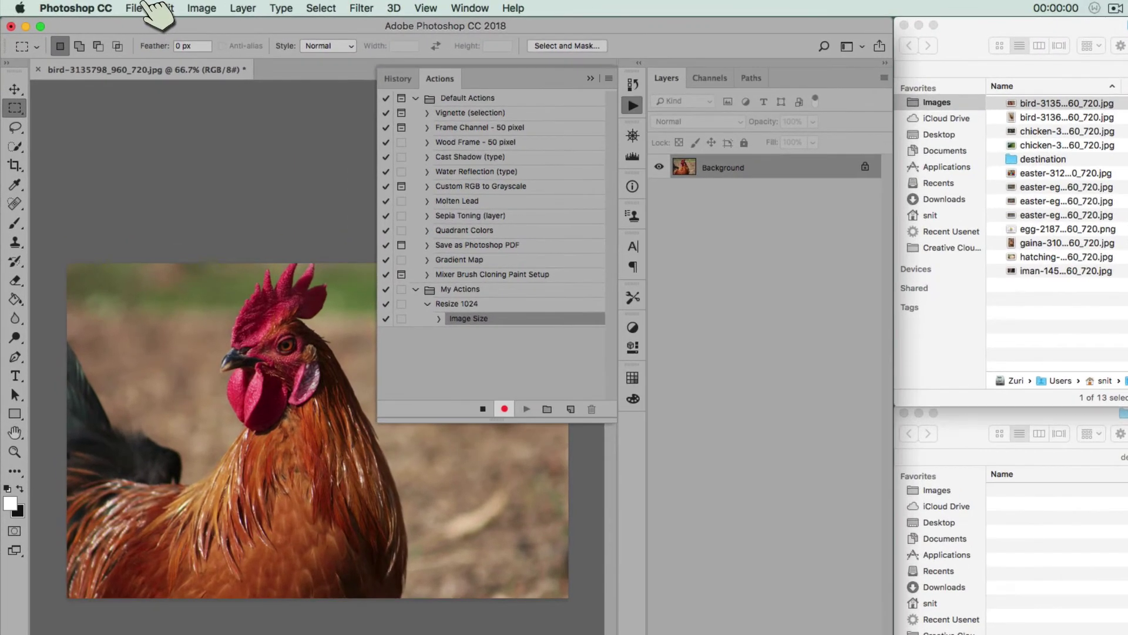
- Save the resized image as a JPEG copy named test.jpg in the Images folder, at quality 8
{"action": "left_click", "coordinate": [136, 8]}
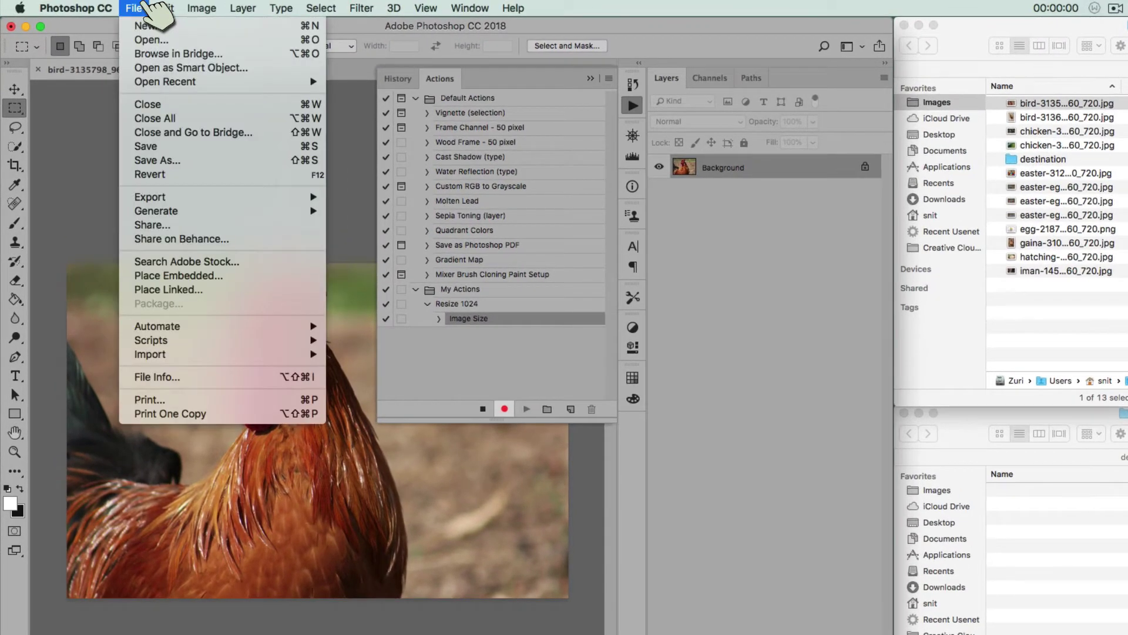
{"action": "left_click", "coordinate": [187, 164]}
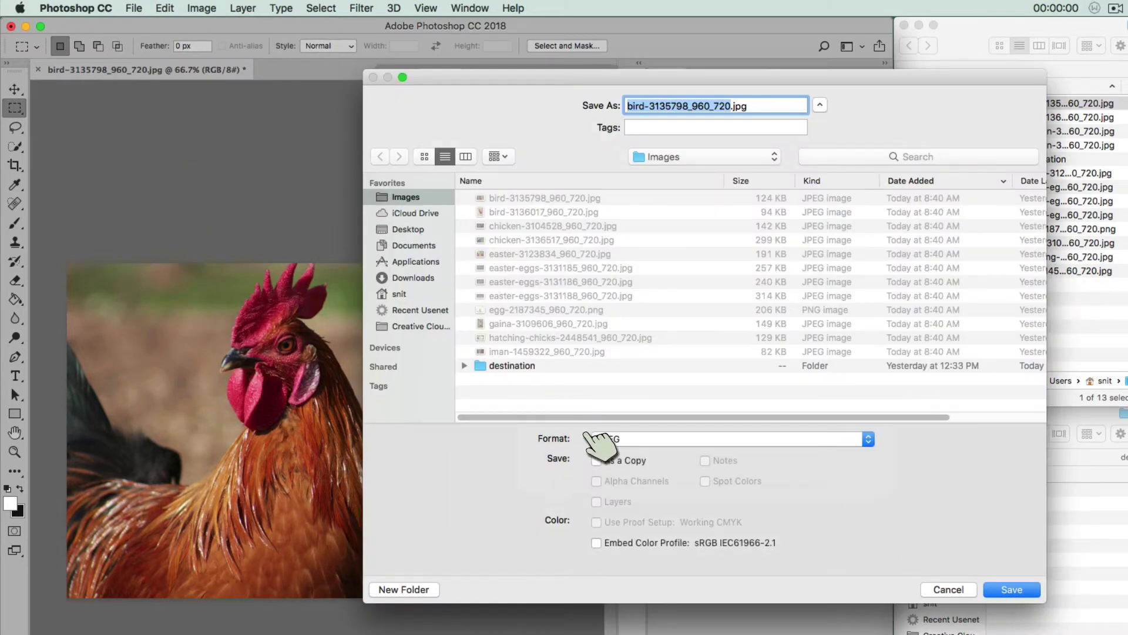
{"action": "left_click", "coordinate": [597, 461]}
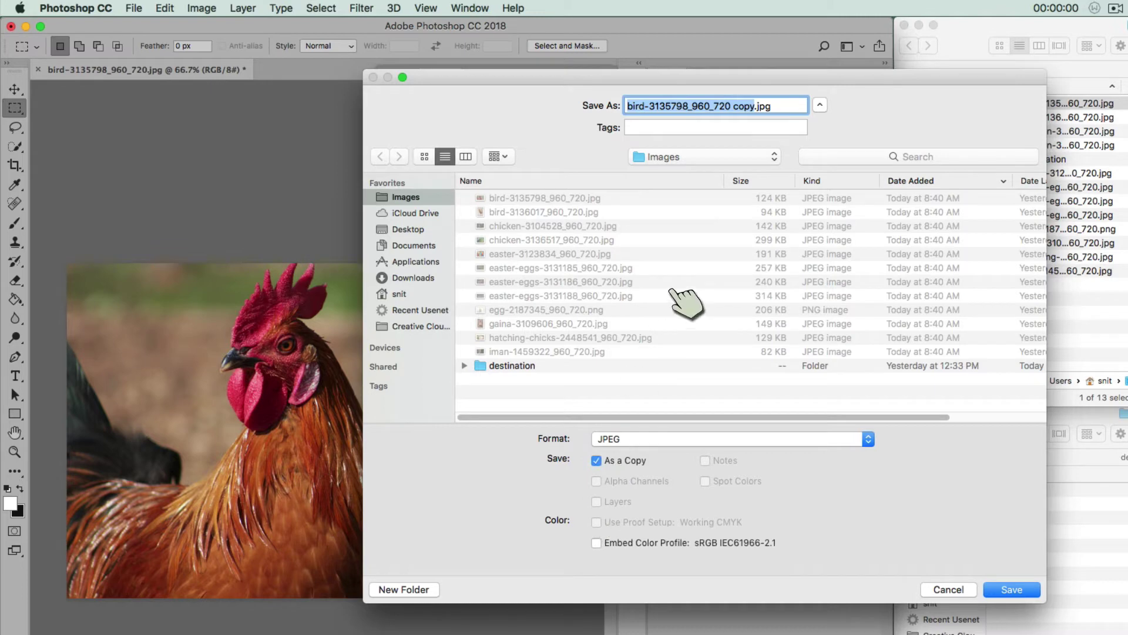
{"action": "type", "text": "test"}
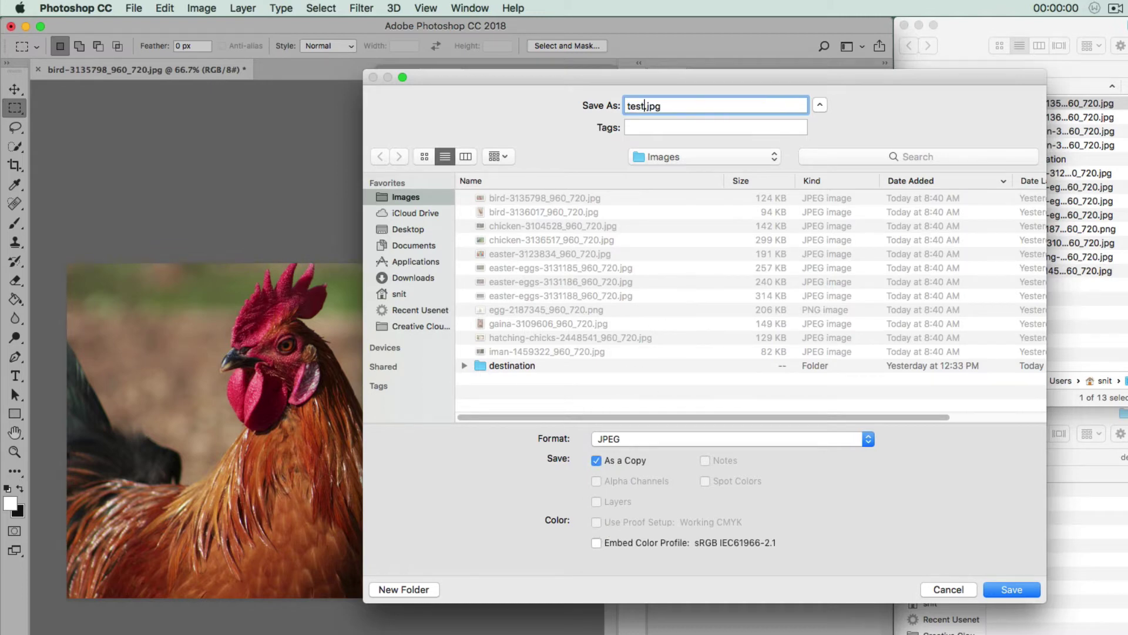
{"action": "left_click", "coordinate": [1024, 591]}
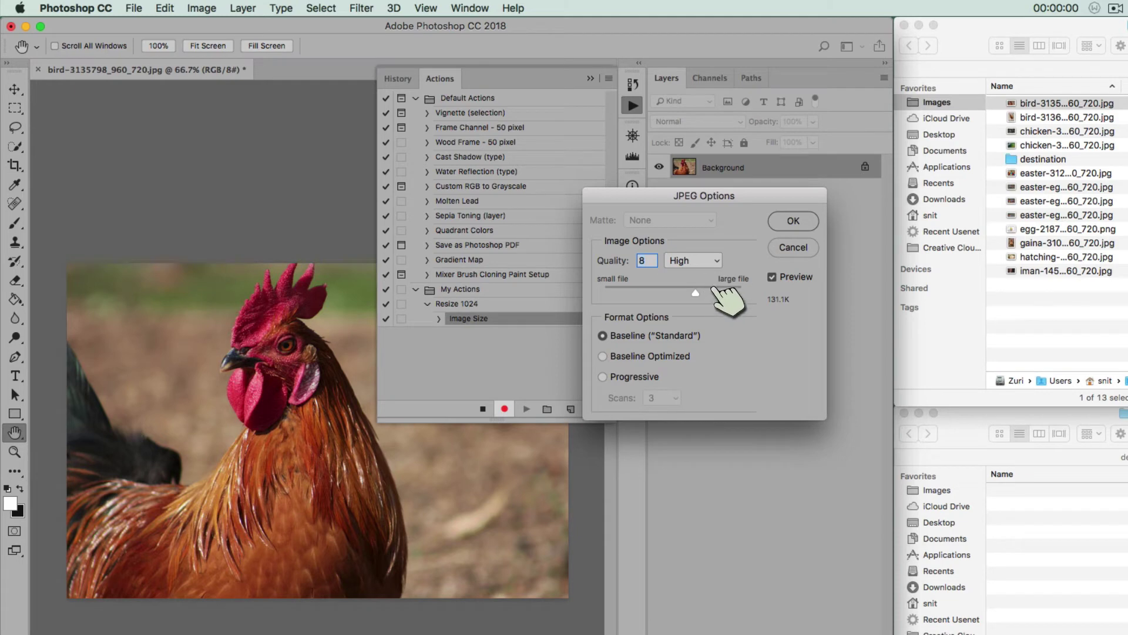
{"action": "left_click", "coordinate": [794, 222]}
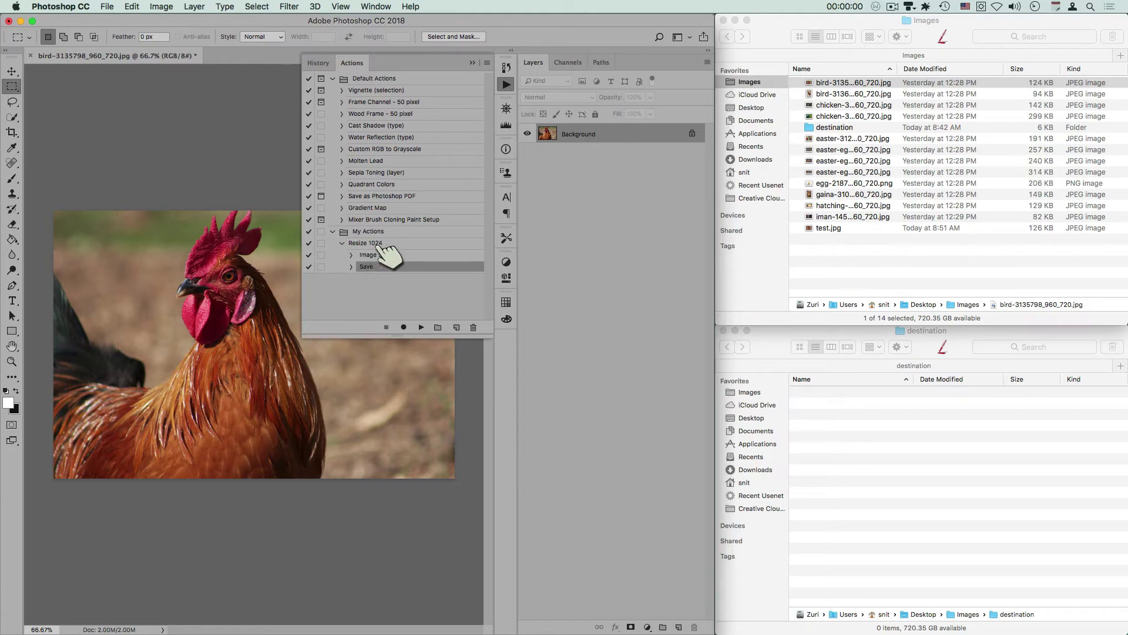
- Examine the recorded Image Size and Save settings of the Resize 1024 action, and collapse the Actions panel
{"action": "left_click", "coordinate": [351, 255]}
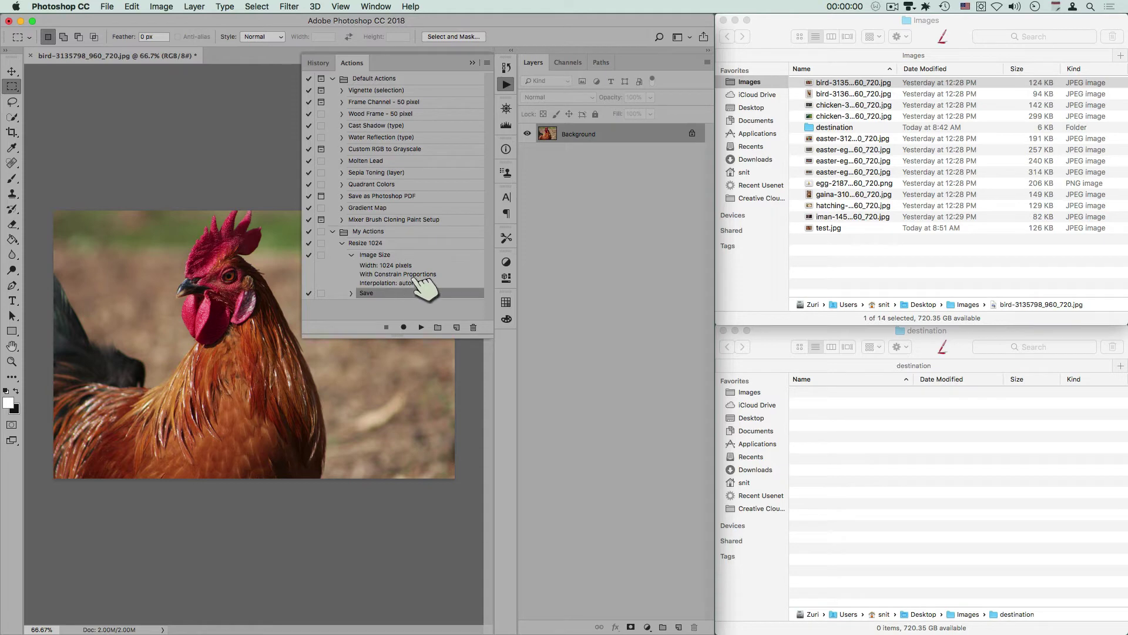
{"action": "left_click", "coordinate": [351, 255]}
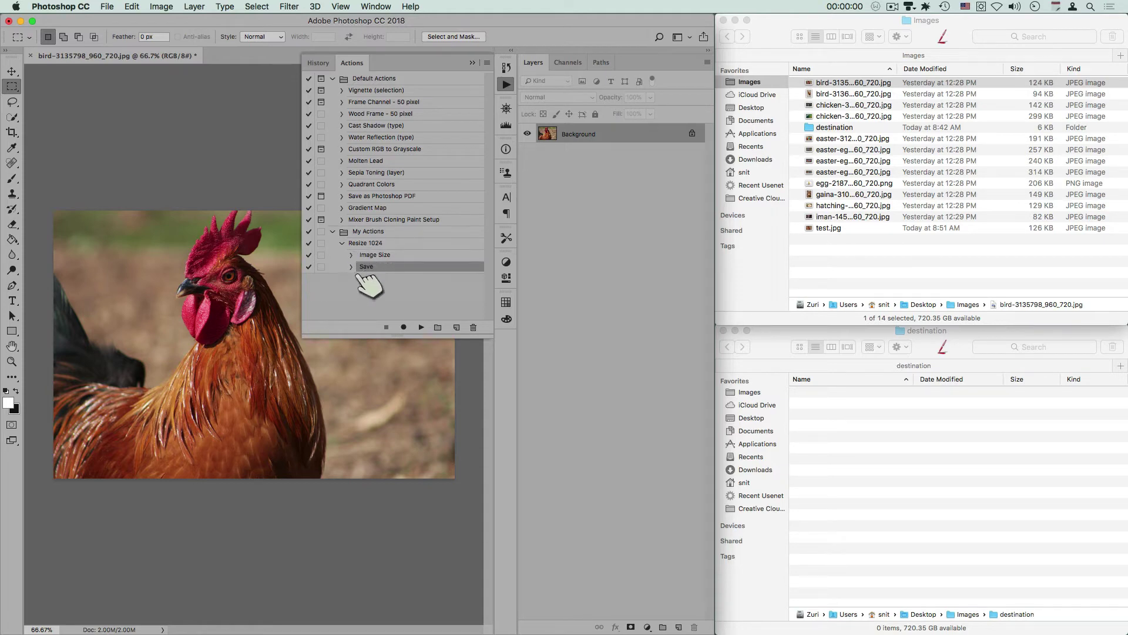
{"action": "left_click", "coordinate": [352, 266]}
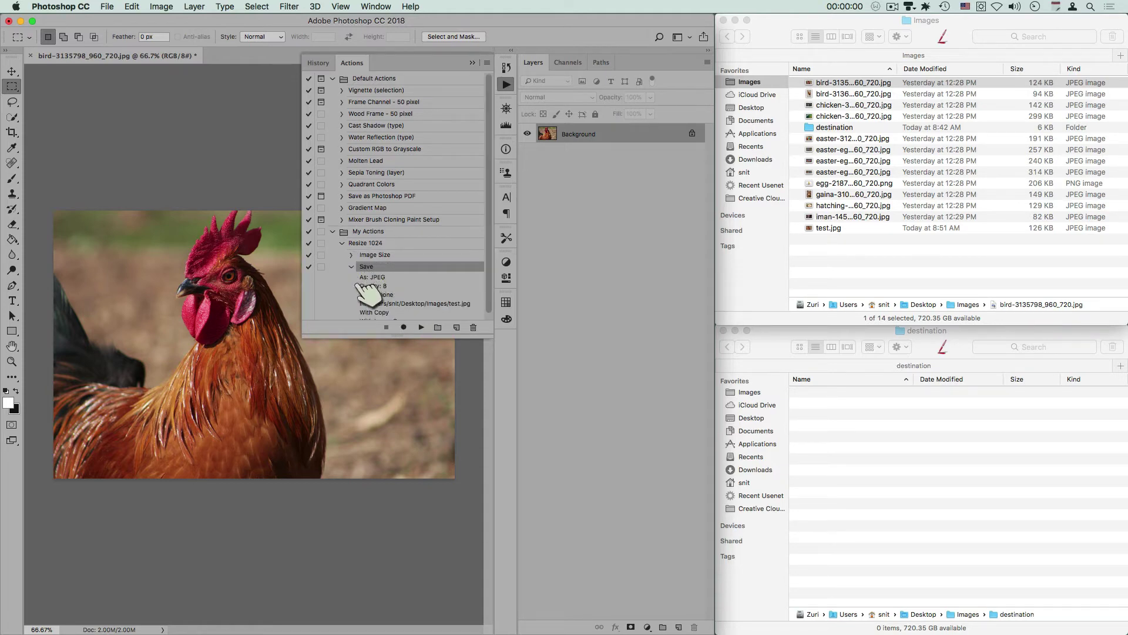
{"action": "left_click", "coordinate": [352, 266]}
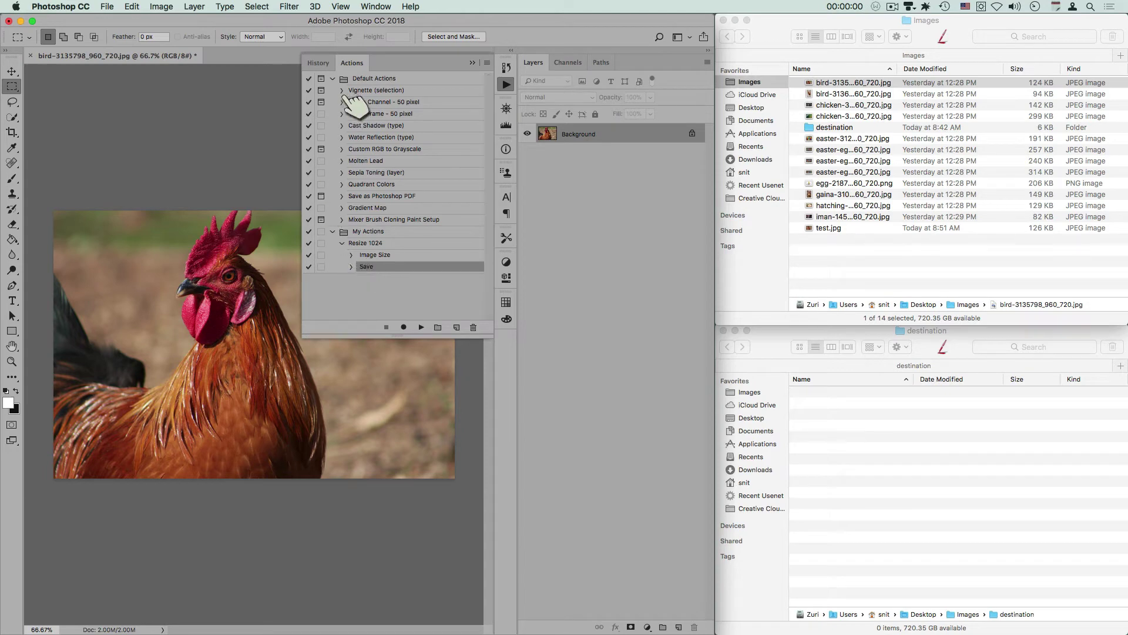
{"action": "left_click", "coordinate": [473, 63]}
- Switch to Finder and delete test.jpg from the Images folder
{"action": "left_click", "coordinate": [856, 259]}
{"action": "left_click", "coordinate": [833, 229]}
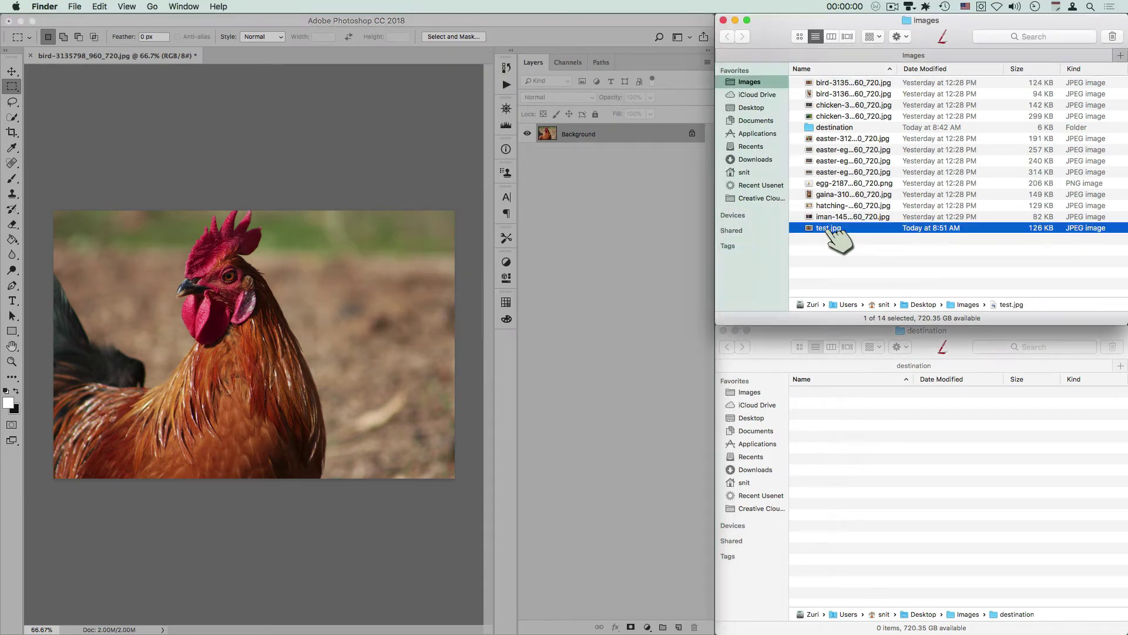
{"action": "left_click", "coordinate": [1113, 37]}
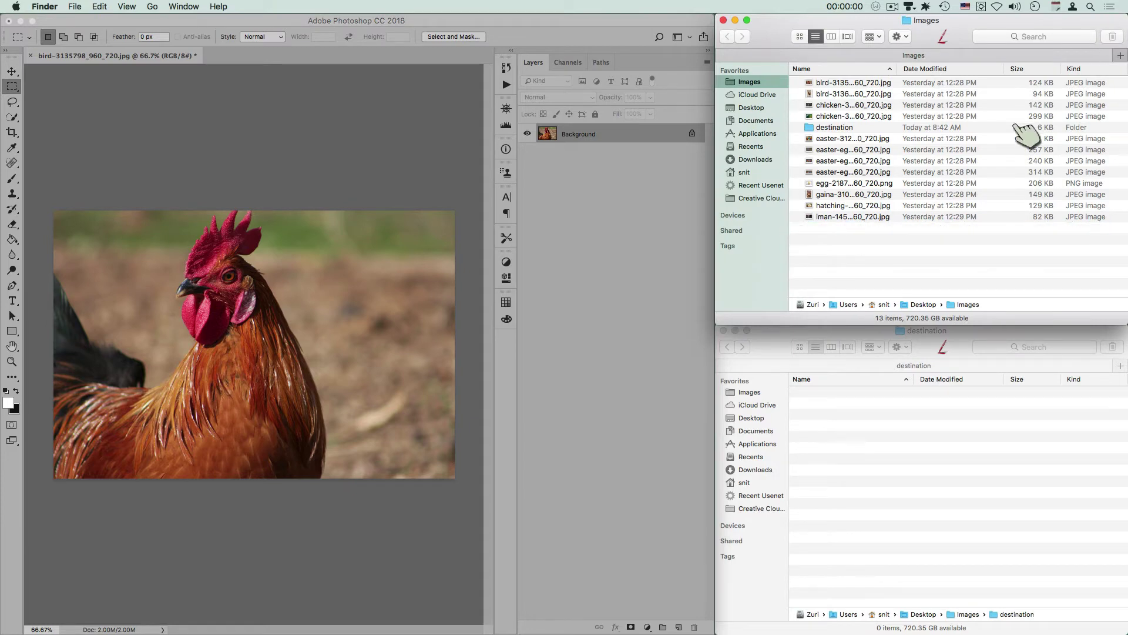
- Close bird-3135798_960_720.jpg in Photoshop without saving the changes
{"action": "left_click", "coordinate": [36, 60]}
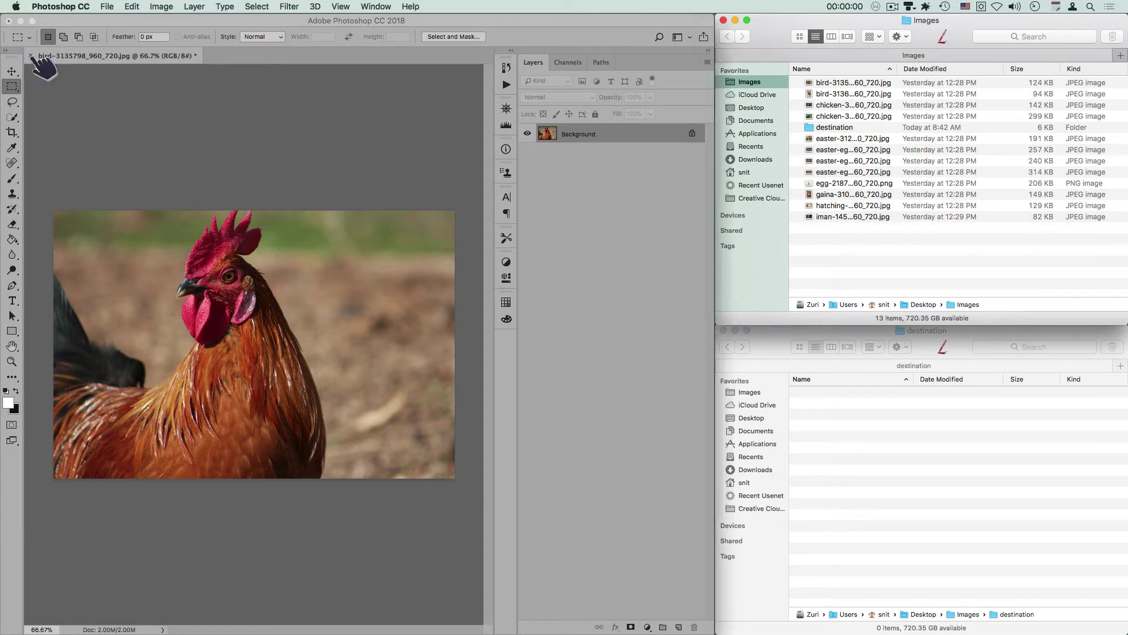
{"action": "left_click", "coordinate": [32, 56]}
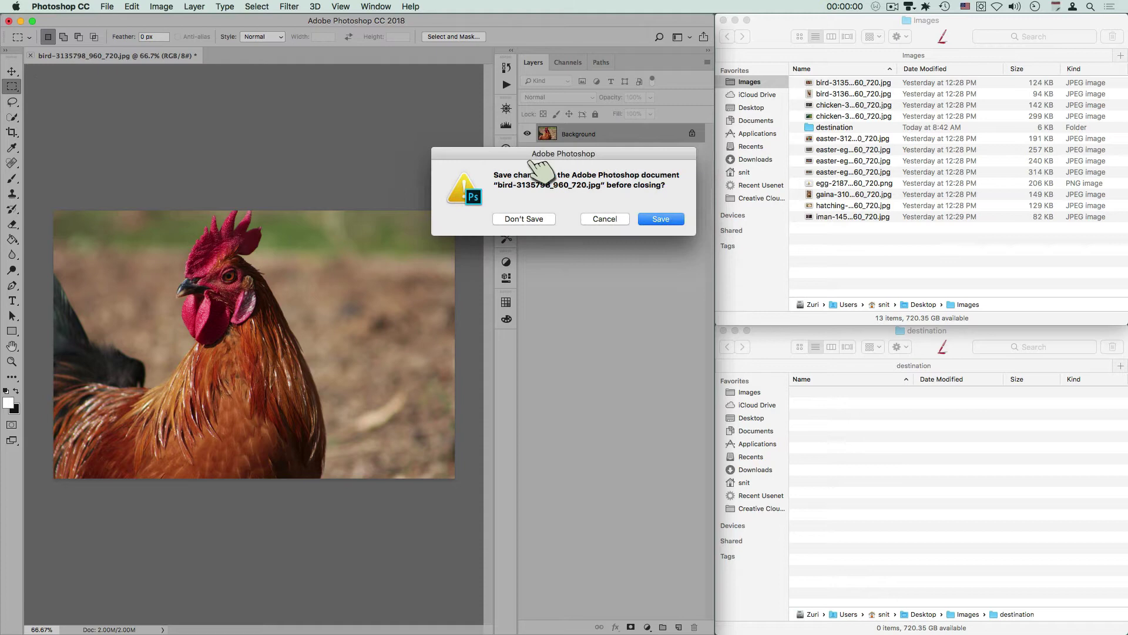
{"action": "left_click", "coordinate": [522, 218]}
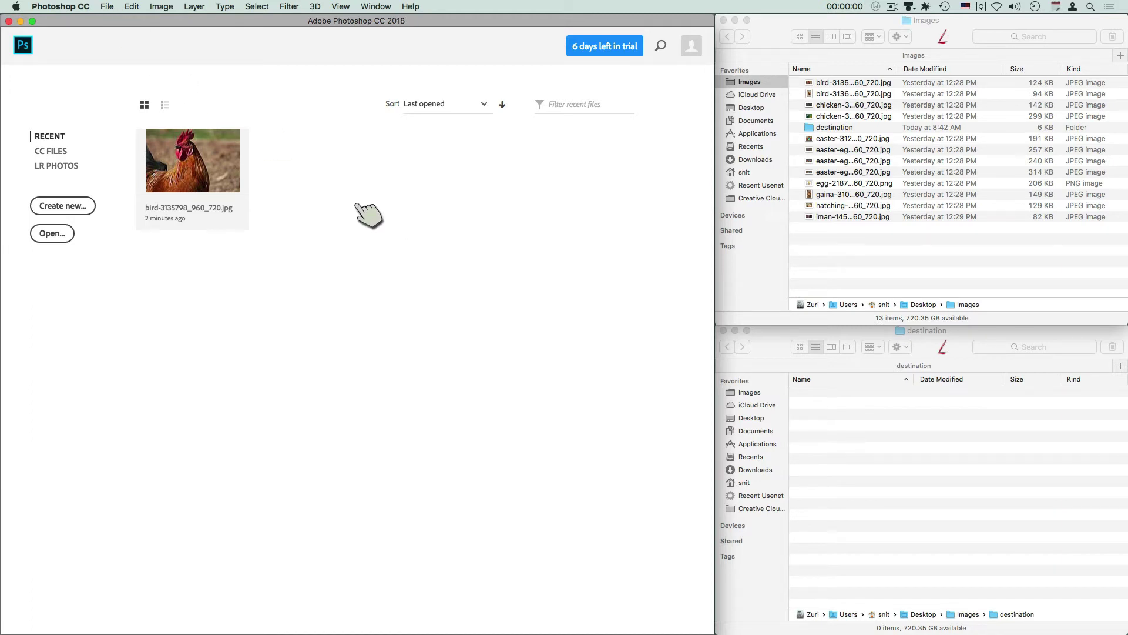
- Open the Batch command and choose the Resize 1024 action from the My Actions set
{"action": "left_click", "coordinate": [109, 6]}
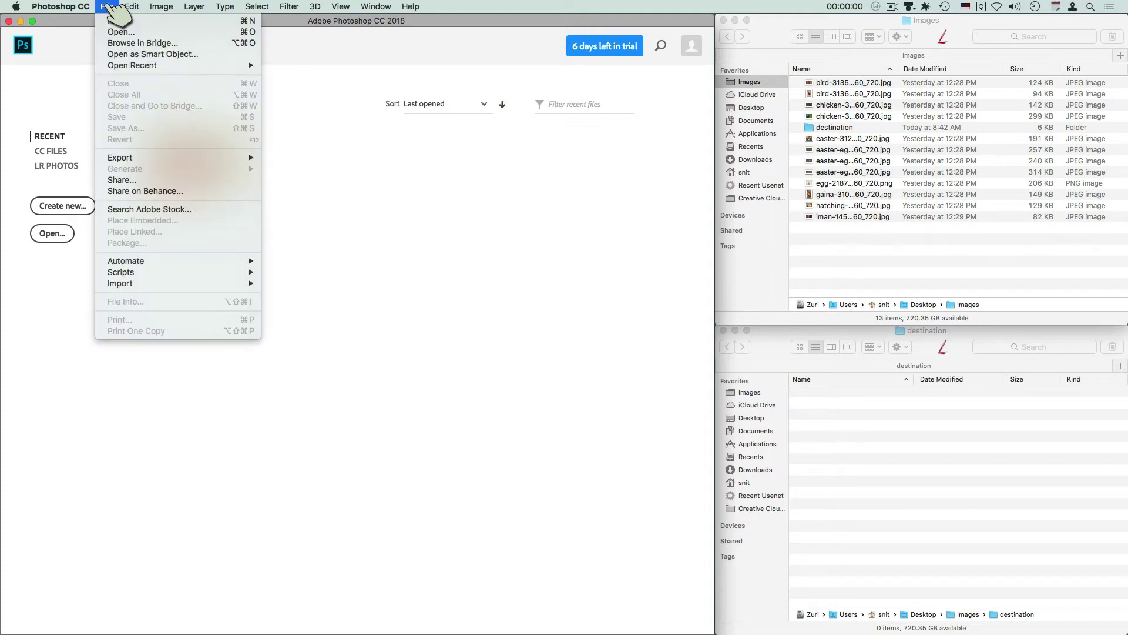
{"action": "mouse_move", "coordinate": [159, 260]}
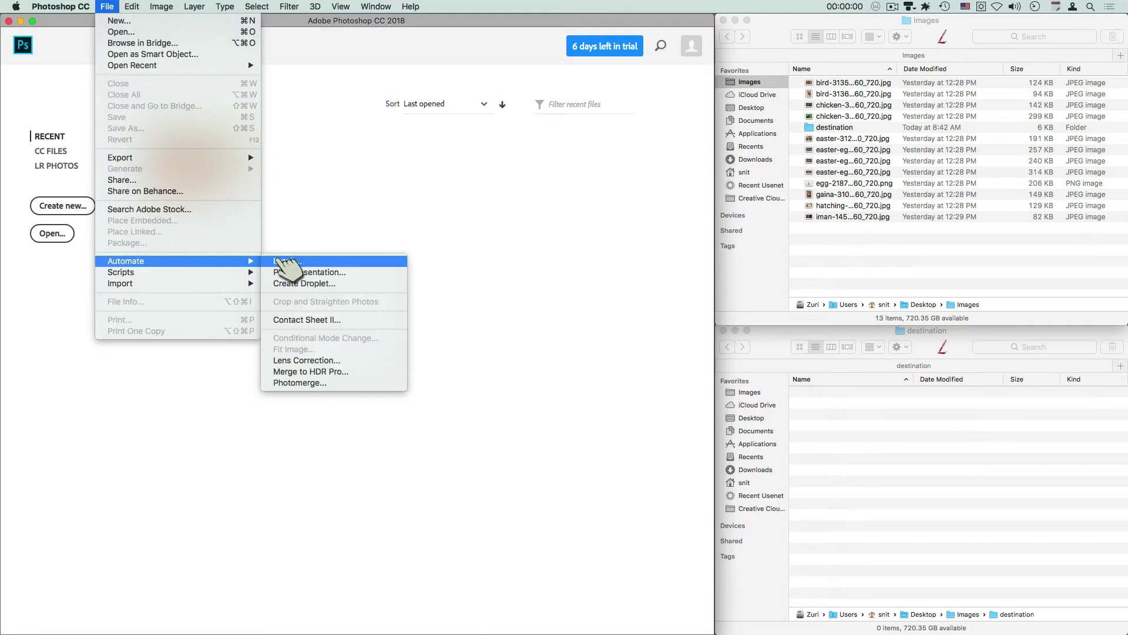
{"action": "left_click", "coordinate": [334, 263]}
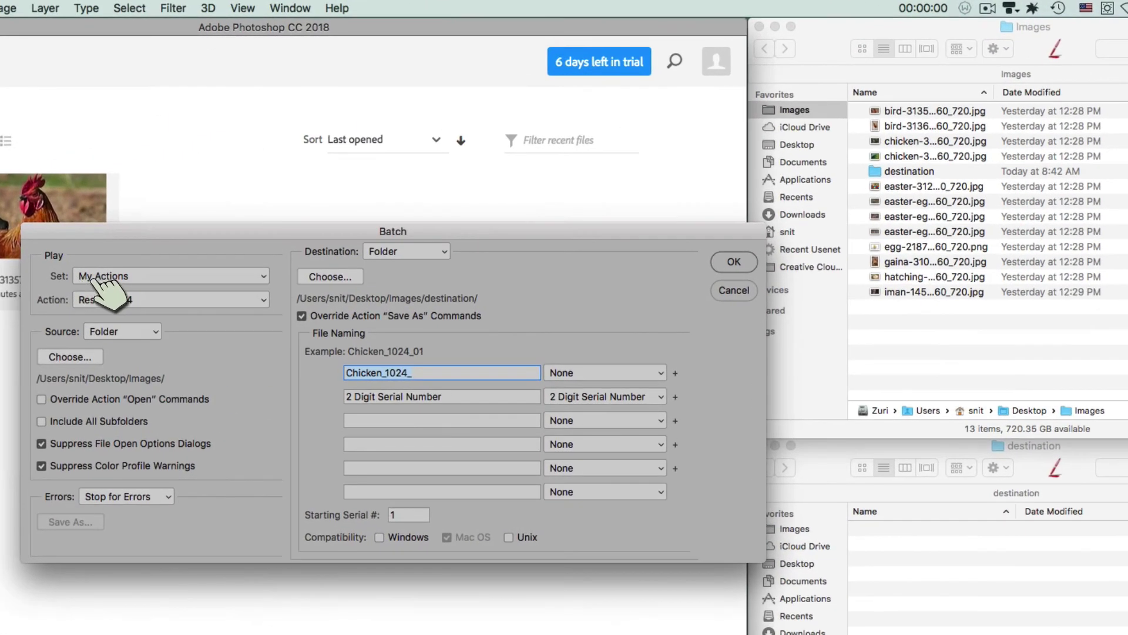
{"action": "left_click", "coordinate": [146, 259]}
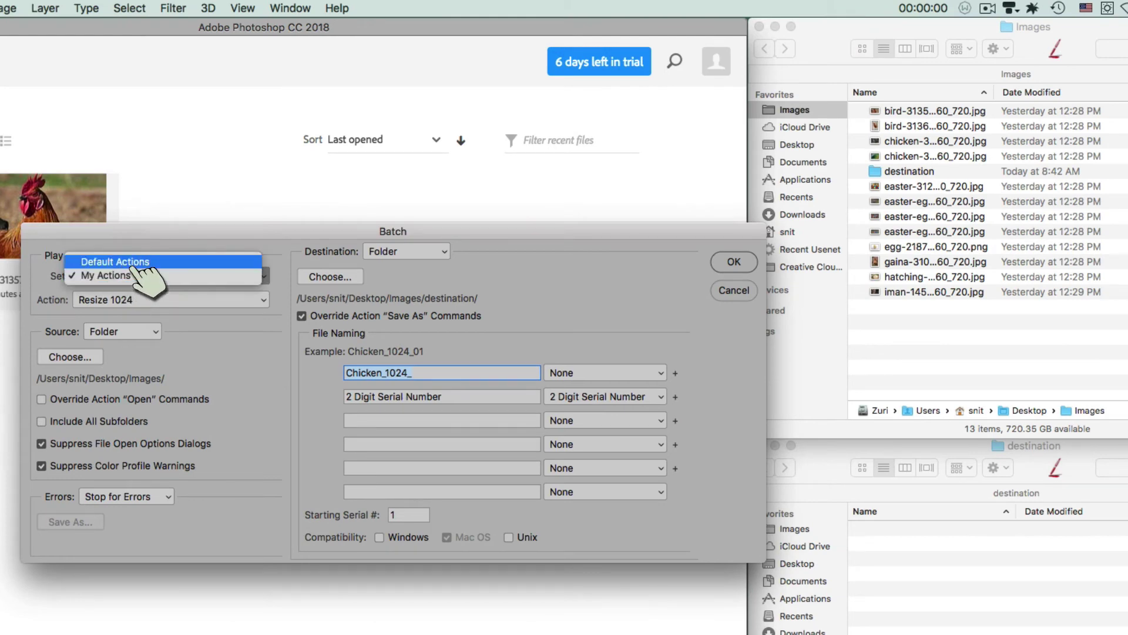
{"action": "left_click", "coordinate": [126, 278]}
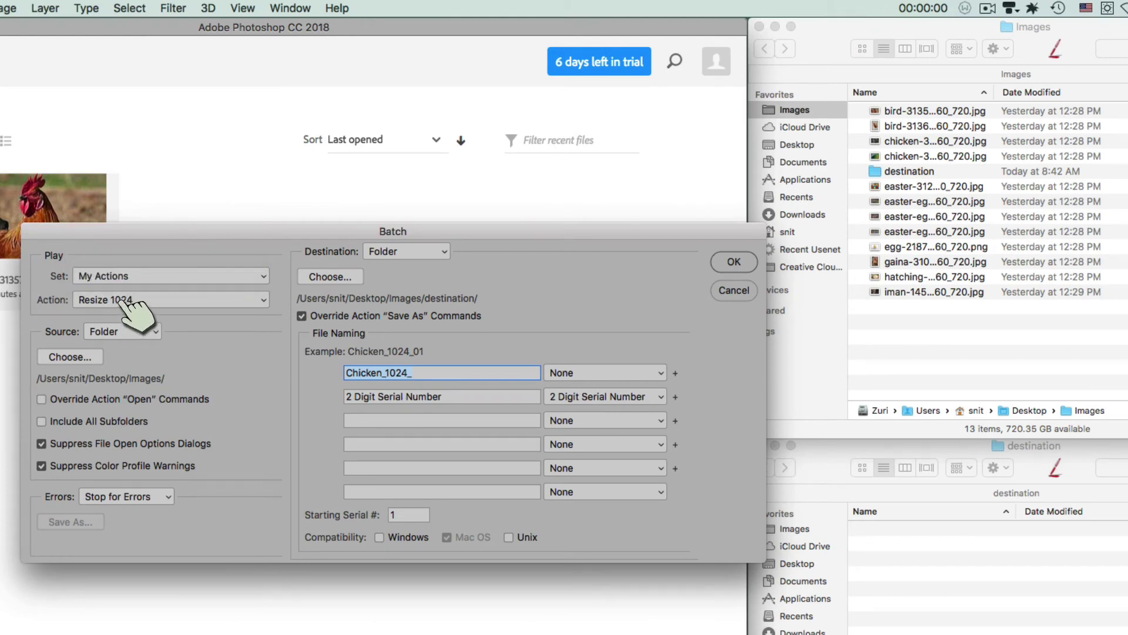
{"action": "left_click", "coordinate": [124, 300]}
{"action": "left_click", "coordinate": [188, 326]}
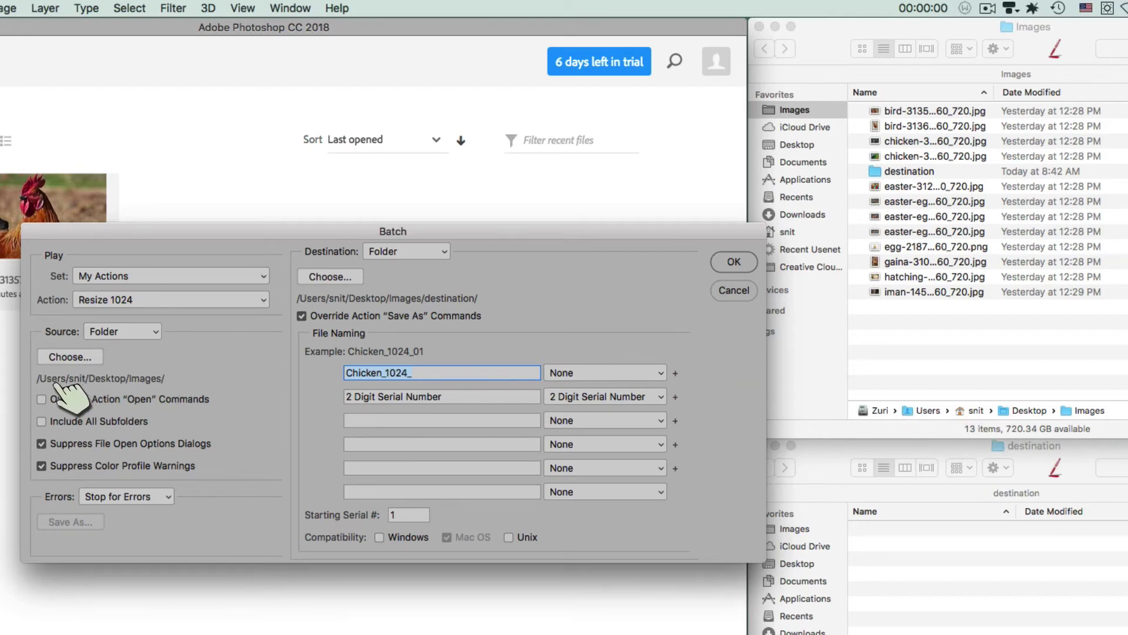
- Choose the Images folder as the batch source and keep error handling at Stop for Errors
{"action": "left_click", "coordinate": [88, 357]}
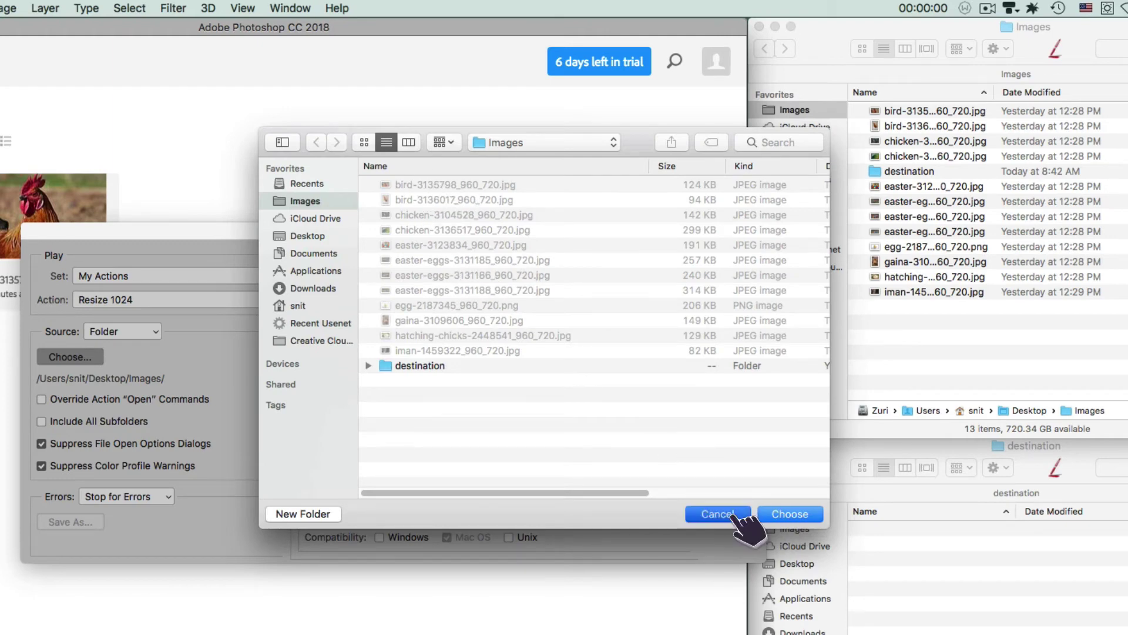
{"action": "left_click", "coordinate": [770, 514]}
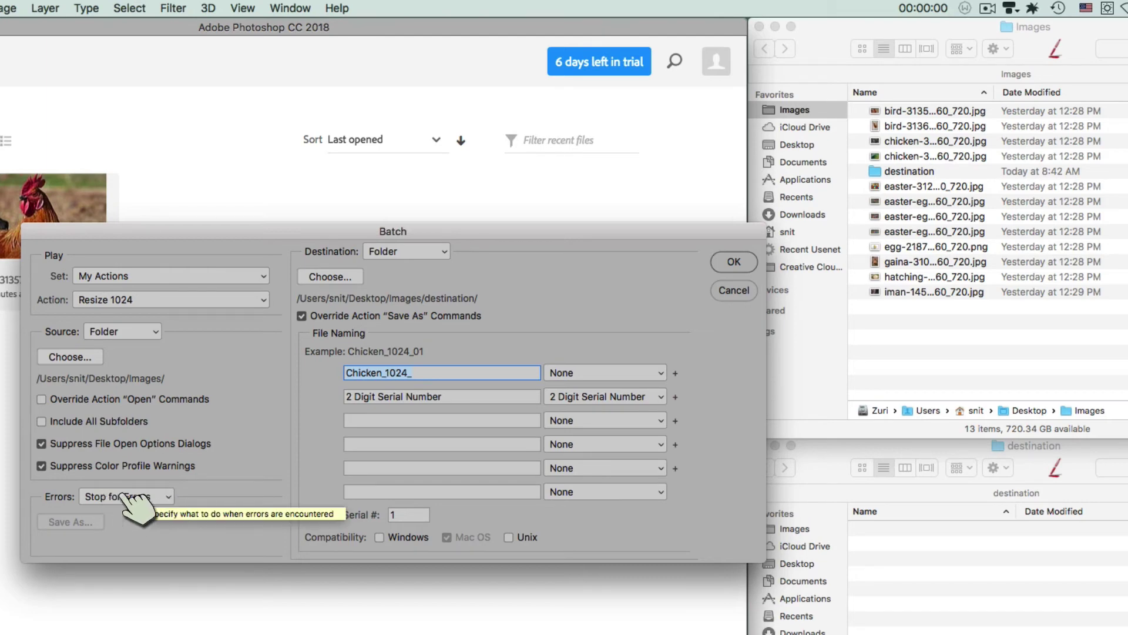
{"action": "left_click", "coordinate": [153, 497]}
{"action": "left_click", "coordinate": [246, 455]}
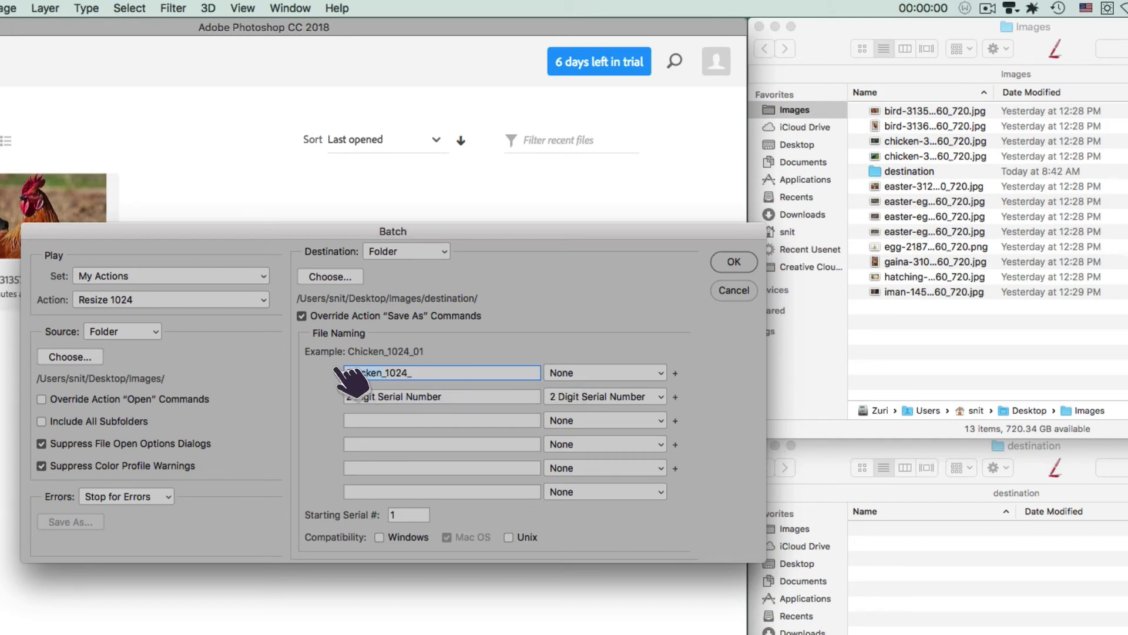
- Set the second file-name part to 2 Digit Serial Number and enable Windows compatibility for the batch output
{"action": "left_click", "coordinate": [595, 400]}
{"action": "left_click", "coordinate": [594, 384]}
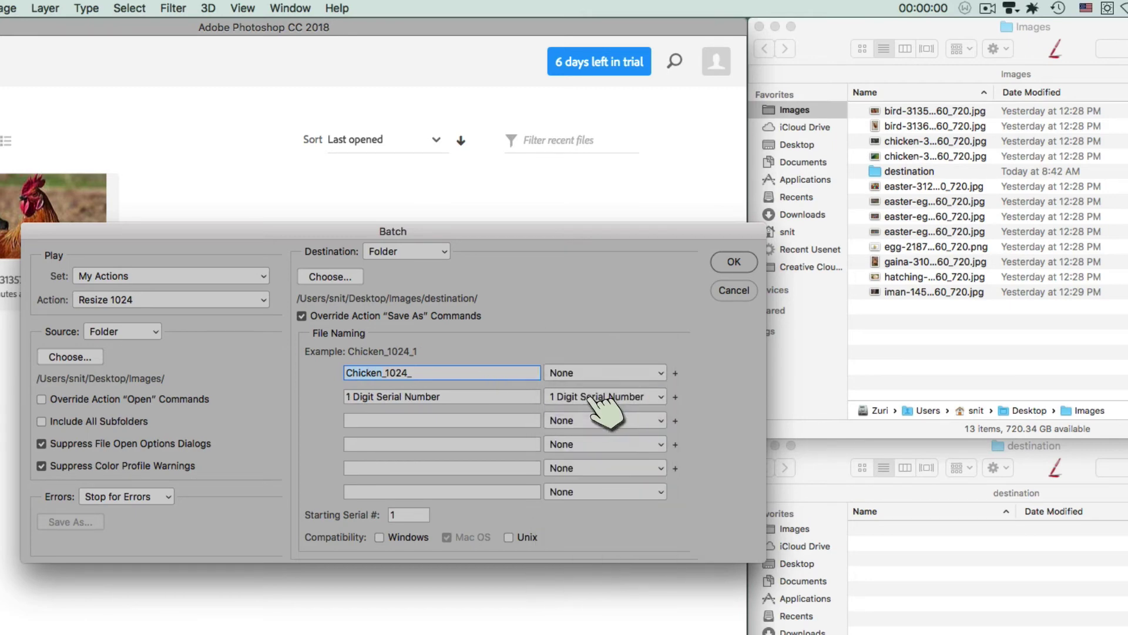
{"action": "left_click", "coordinate": [594, 398]}
{"action": "left_click", "coordinate": [593, 408]}
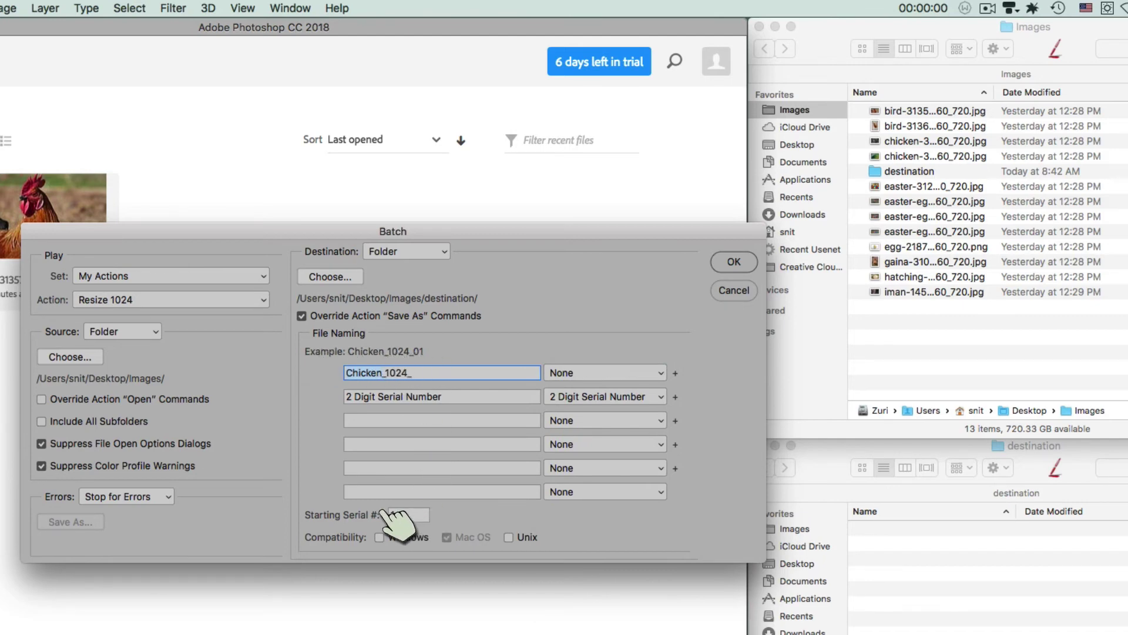
{"action": "left_click", "coordinate": [379, 537]}
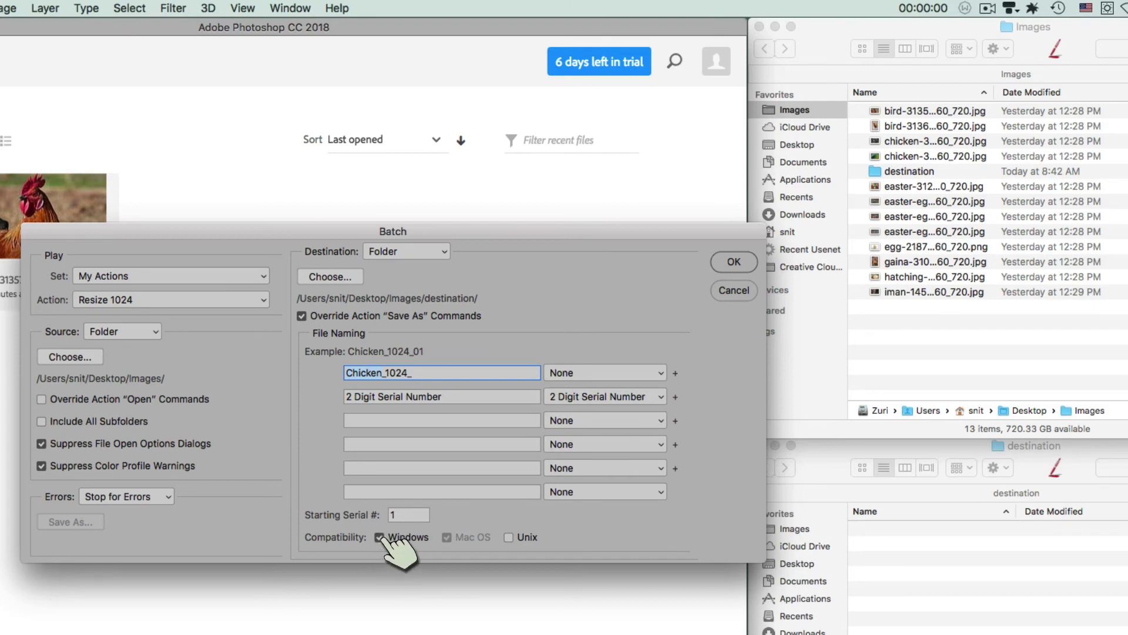
{"action": "left_click", "coordinate": [380, 537]}
{"action": "left_click", "coordinate": [379, 537]}
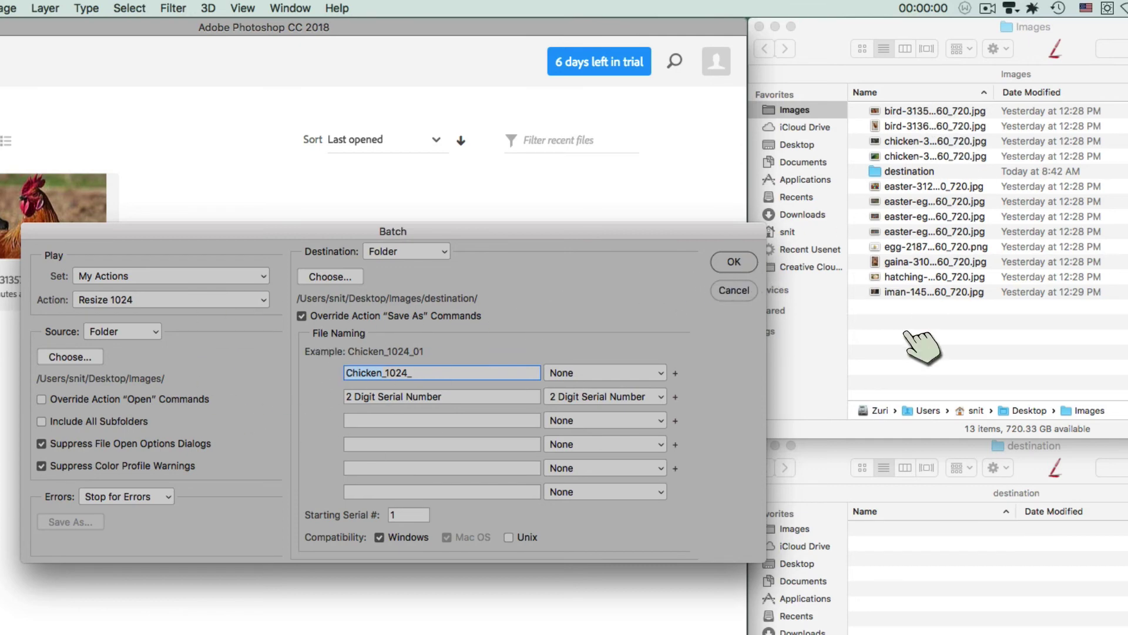
- Add EXTENSION in capitals as the third file-name part and run the batch
{"action": "left_click", "coordinate": [733, 262]}
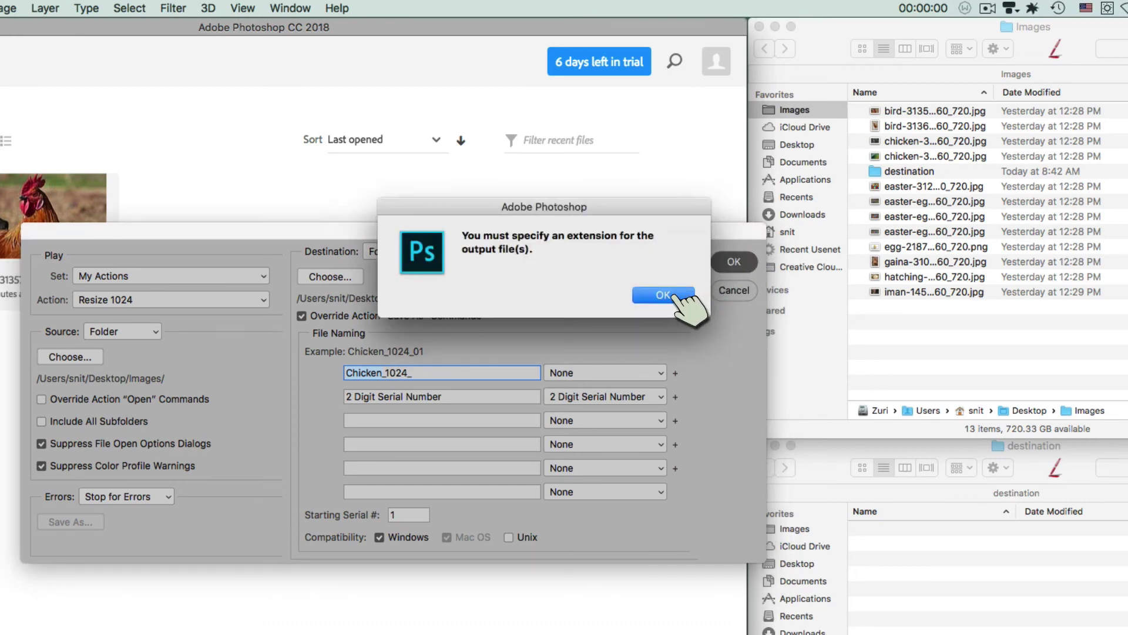
{"action": "left_click", "coordinate": [663, 295]}
{"action": "left_click", "coordinate": [605, 421]}
{"action": "left_click", "coordinate": [599, 408]}
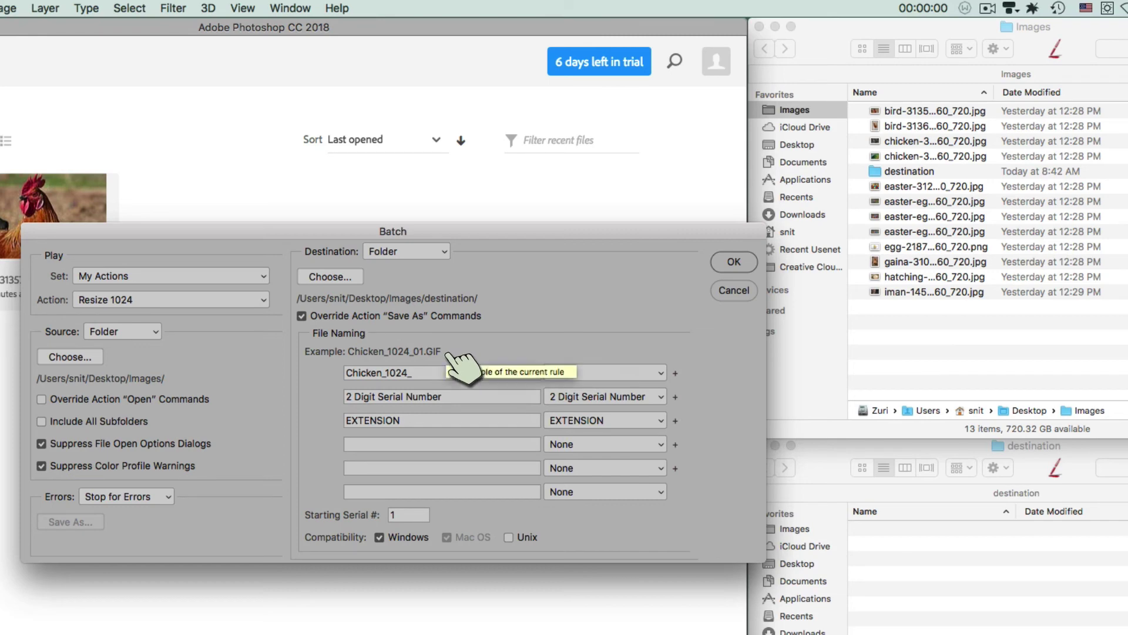
{"action": "left_click", "coordinate": [732, 263]}
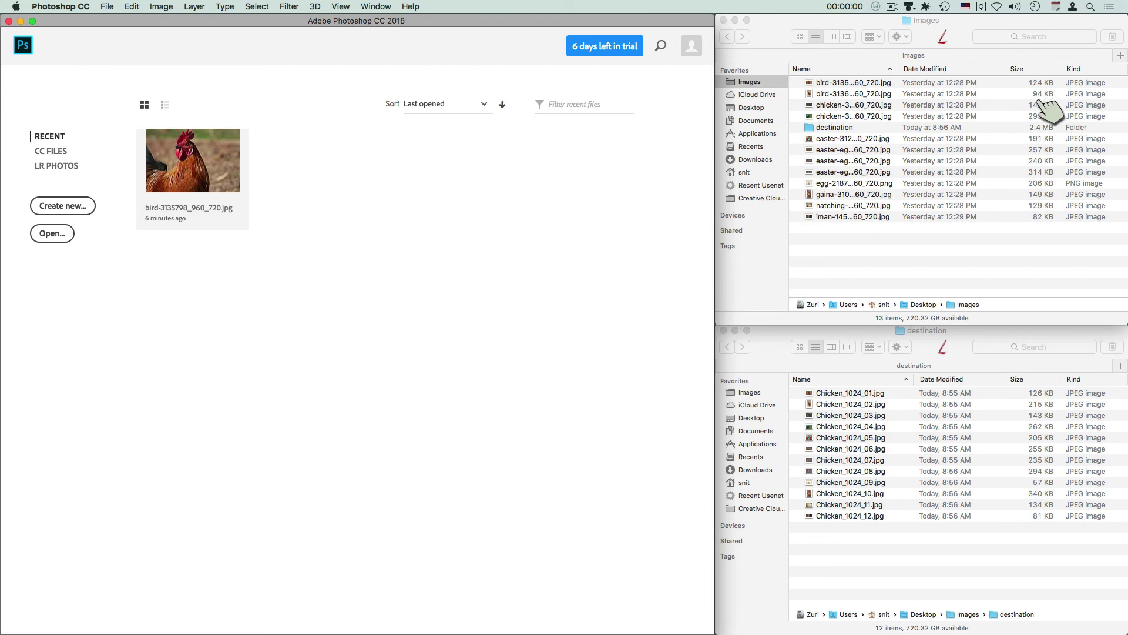
- Switch to Finder and preview Chicken_1024_01.jpg through Chicken_1024_04.jpg in the destination folder
{"action": "left_click", "coordinate": [861, 403]}
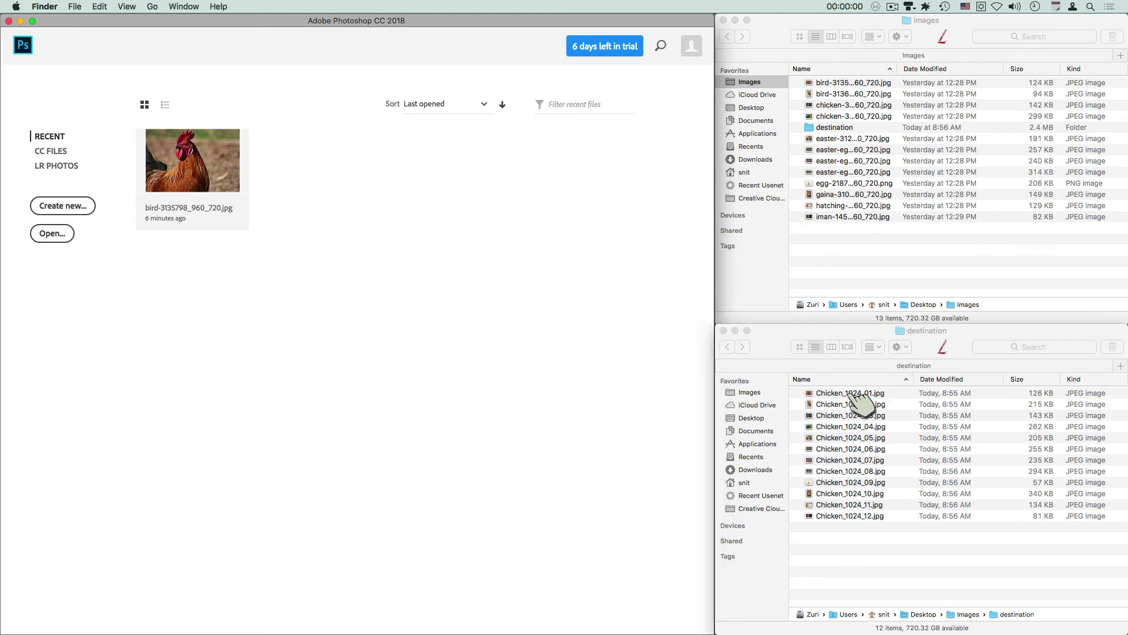
{"action": "left_click", "coordinate": [897, 394]}
{"action": "key", "text": "space"}
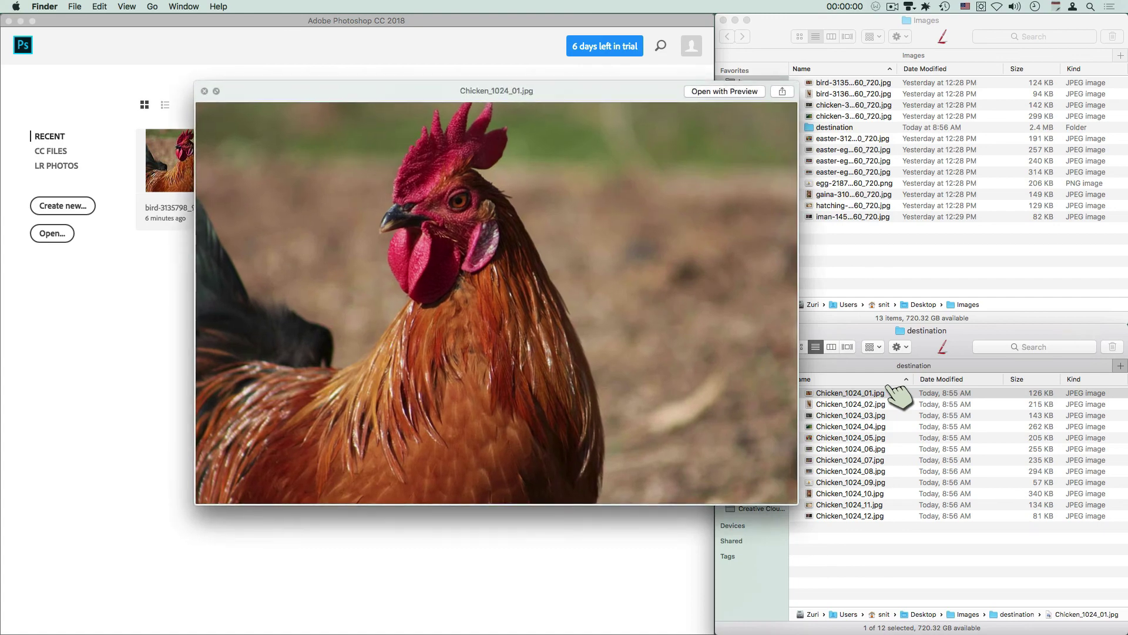
{"action": "key", "text": "Down"}
{"action": "key", "text": "Down"}
{"action": "key", "text": "Down"}
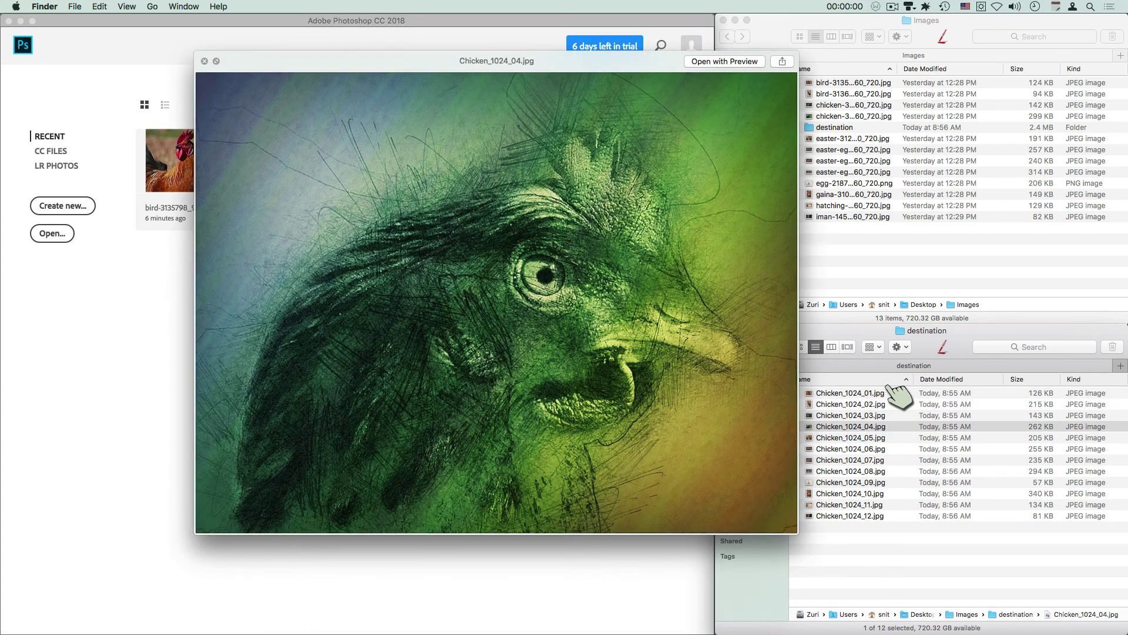
{"action": "key", "text": "space"}
- Check the pixel dimensions of Chicken_1024_05.jpg and Chicken_1024_03.jpg in Preview, and close the images and inspector
{"action": "left_click", "coordinate": [856, 438]}
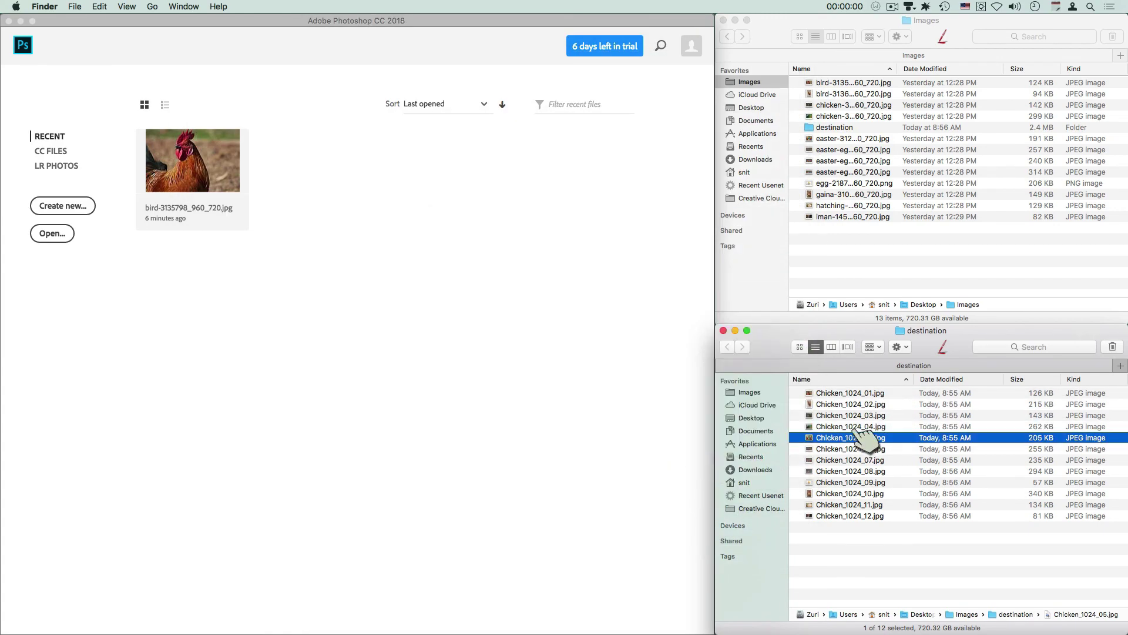
{"action": "key", "text": "space"}
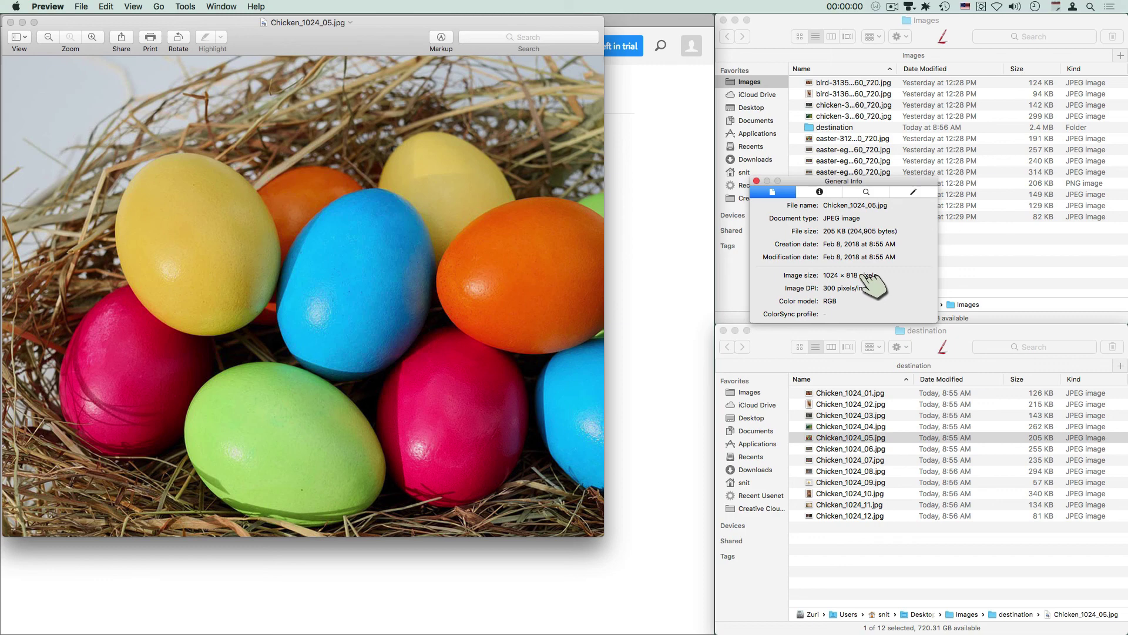
{"action": "left_click", "coordinate": [831, 415]}
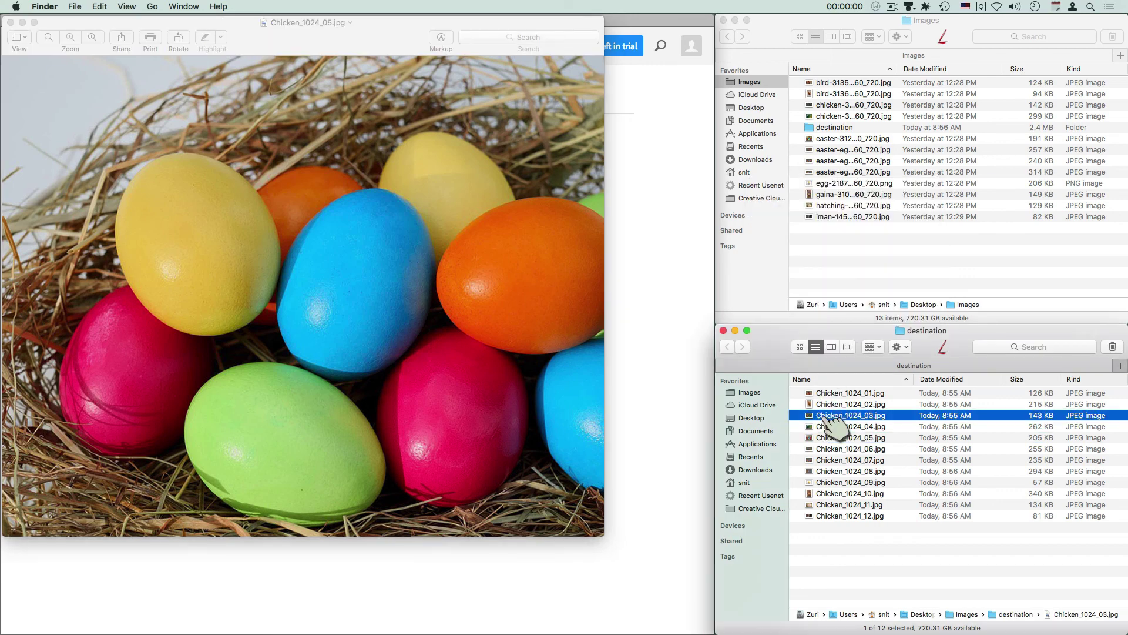
{"action": "double_click", "coordinate": [831, 416]}
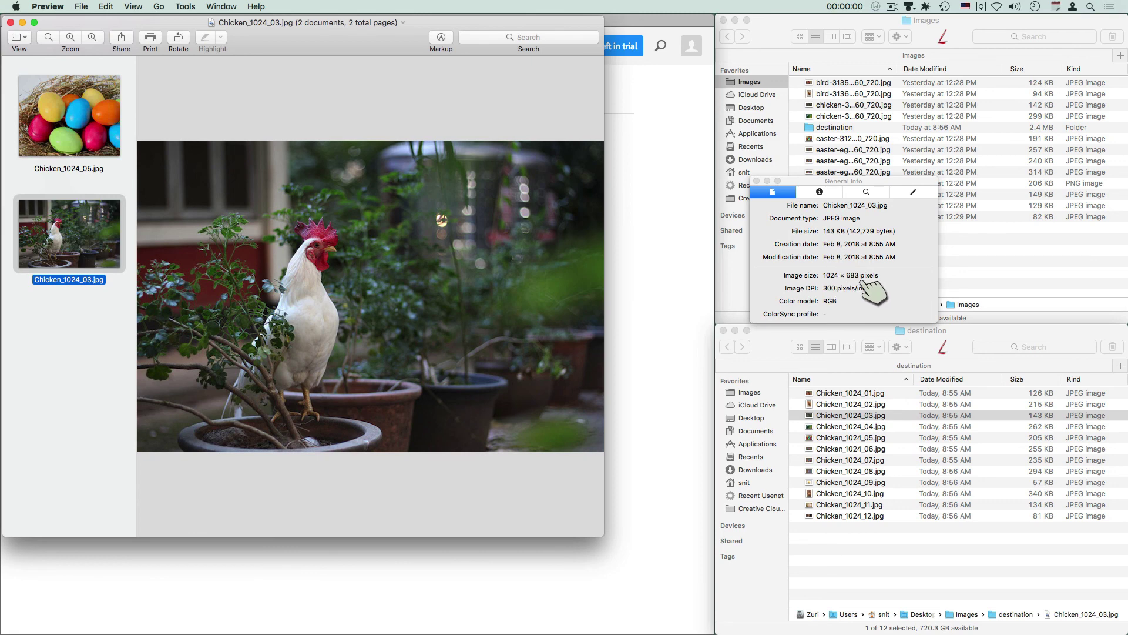
{"action": "left_click", "coordinate": [11, 23]}
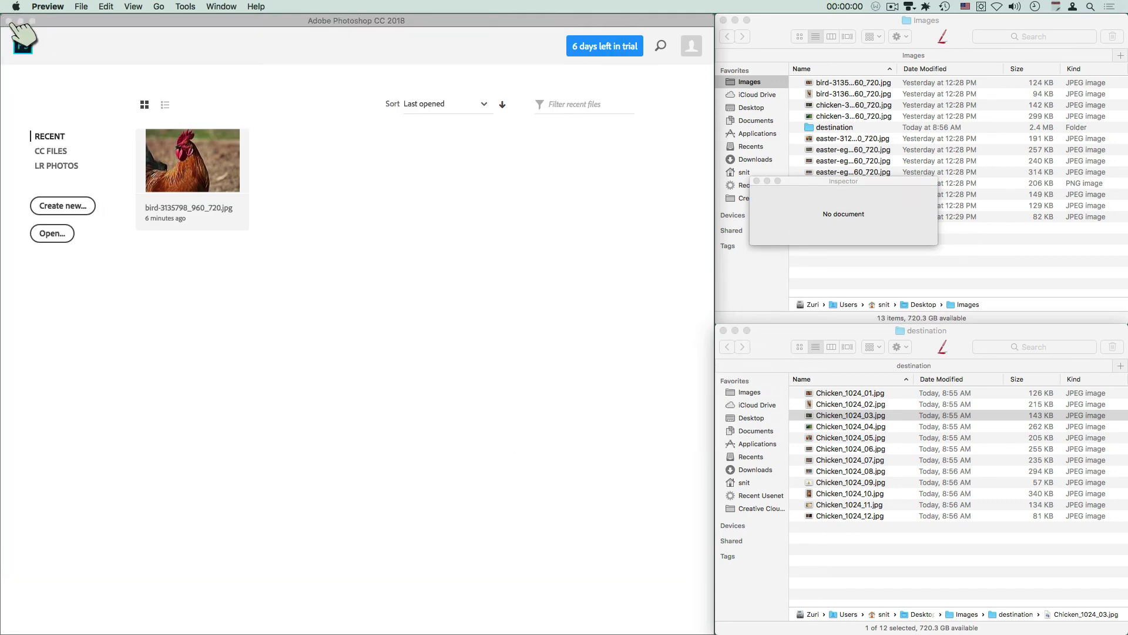
{"action": "left_click", "coordinate": [757, 180]}
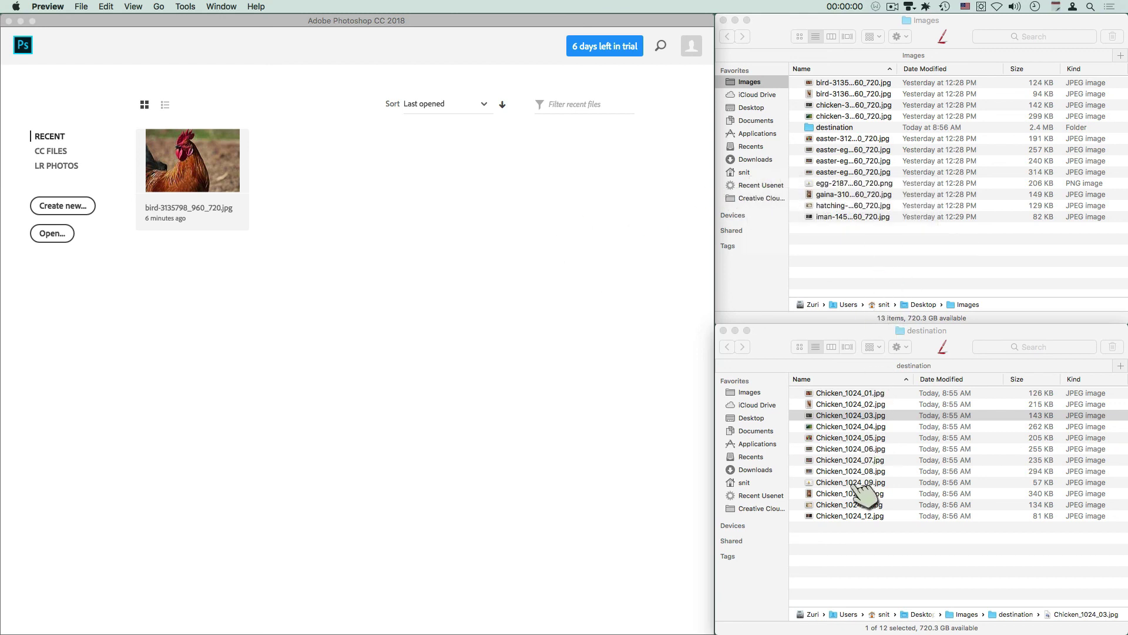
- Select all the Chicken_1024 images in the destination folder in Finder
{"action": "left_click_drag", "start_coordinate": [881, 543], "coordinate": [840, 395]}
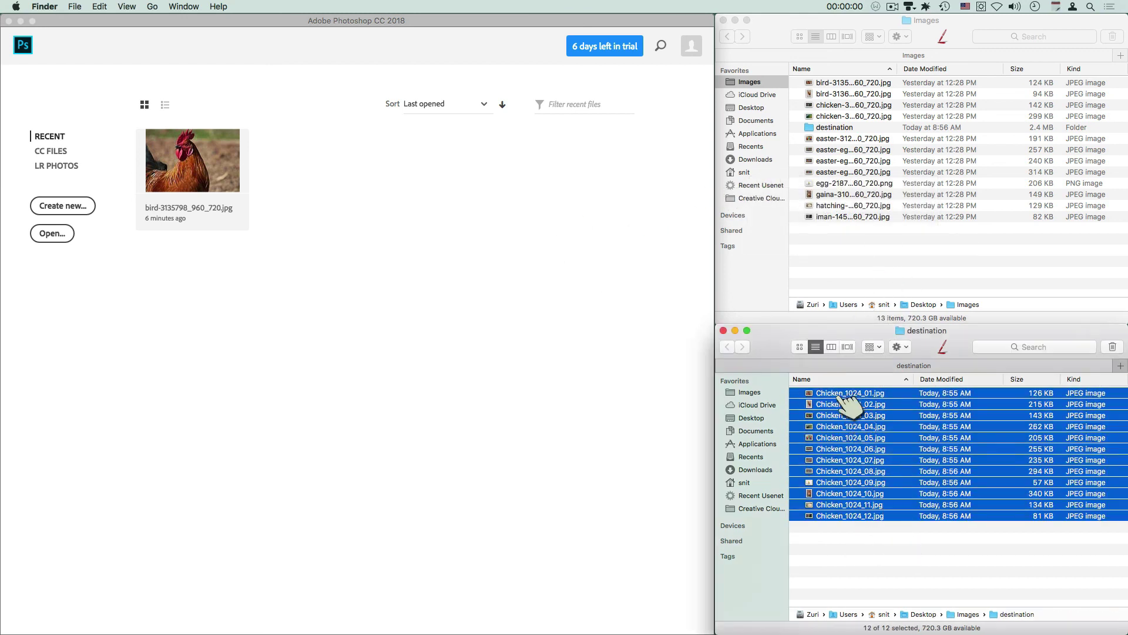